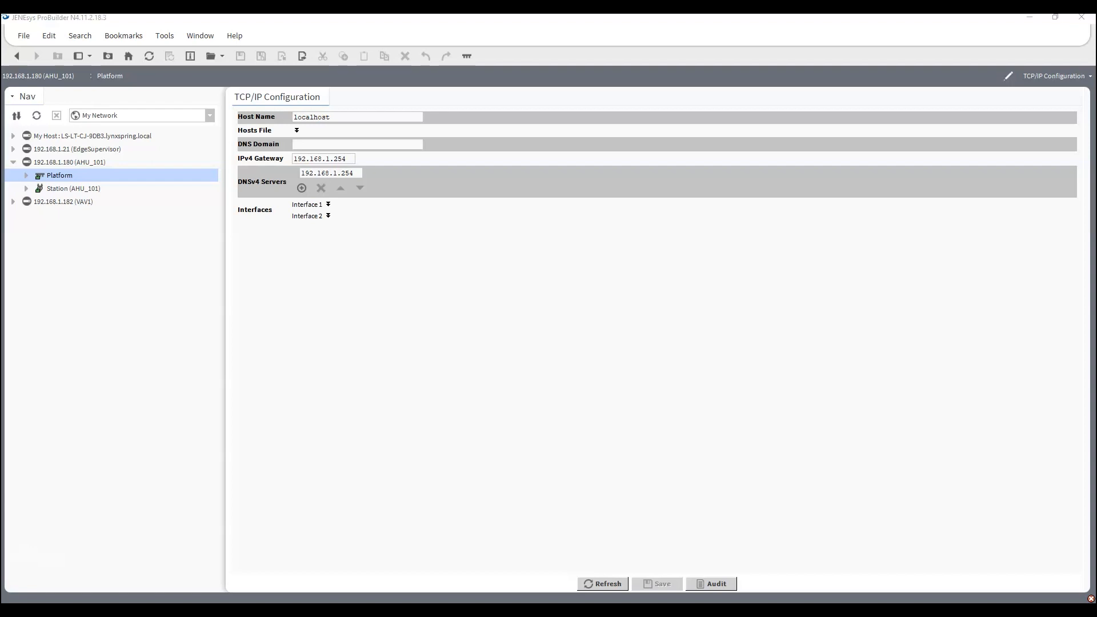
Switch to the Chrome browser and load outlook.live.com.
drag(0, 78, 888, 59)
click(948, 53)
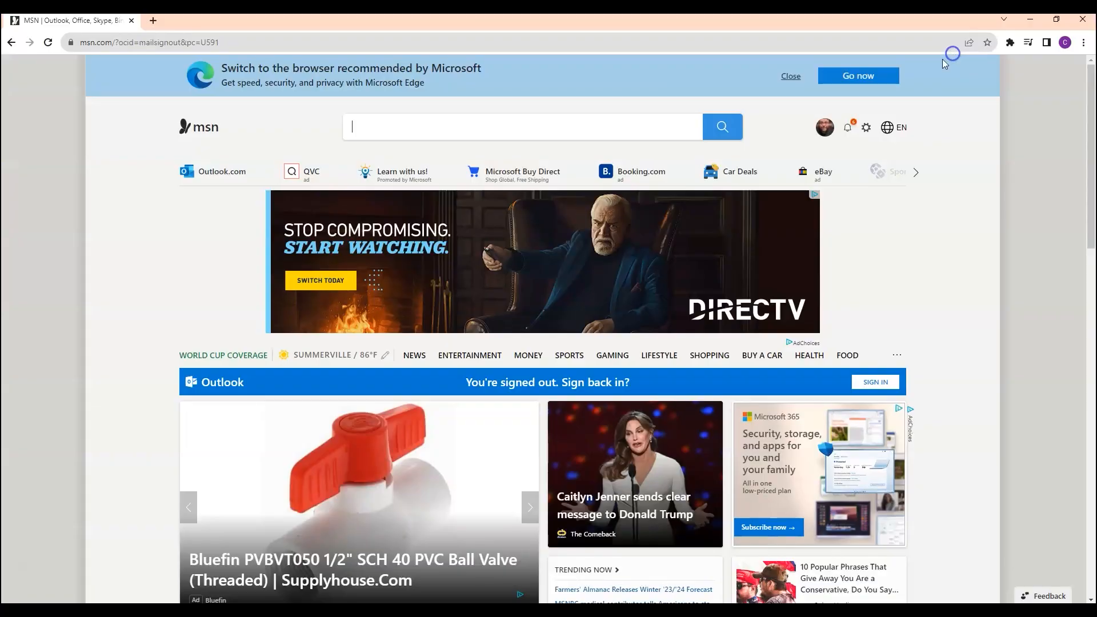
click(228, 43)
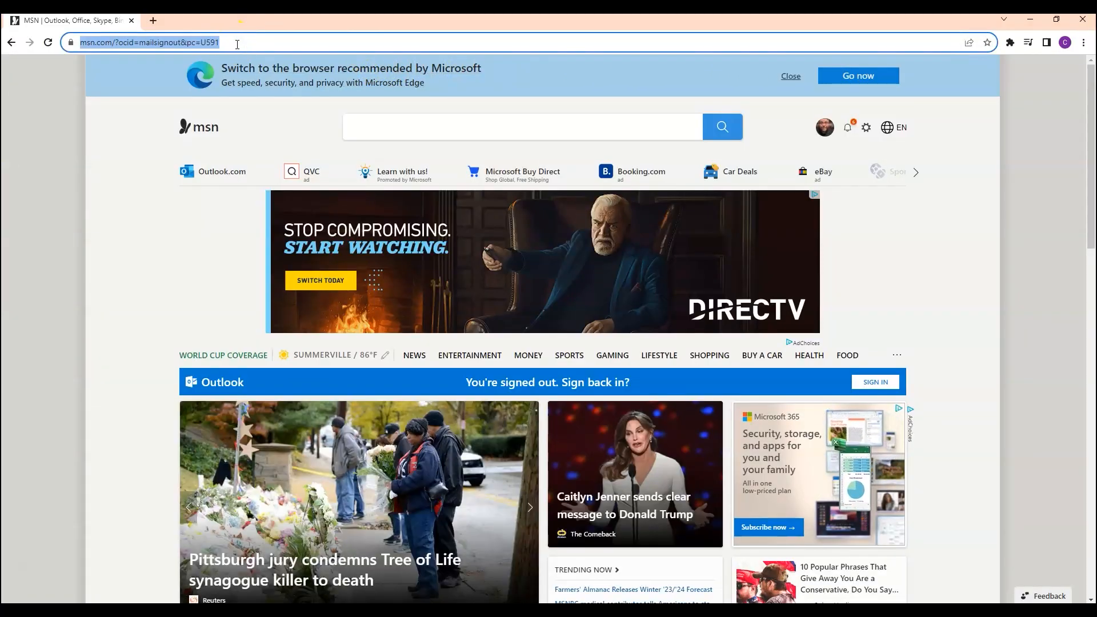
text(outlook.live.)
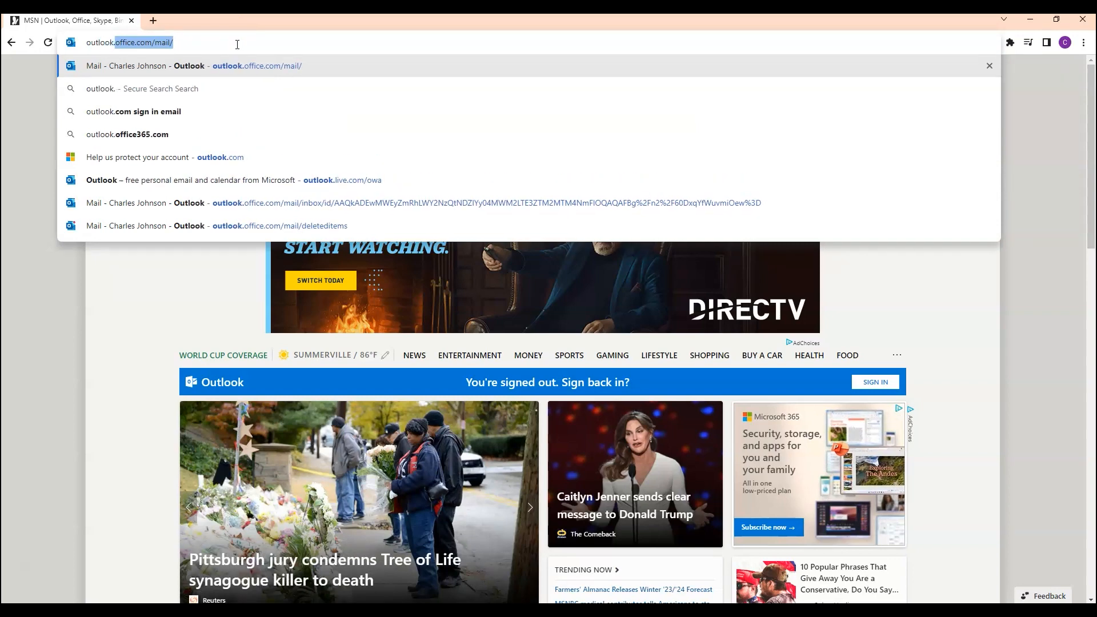
text(com)
key(Return)
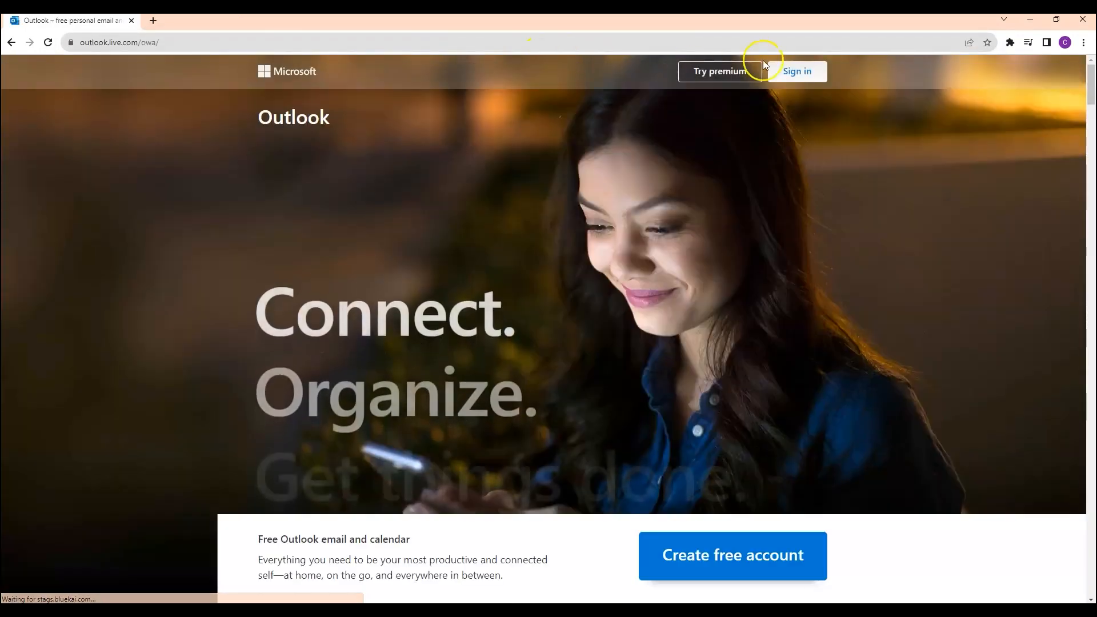
Sign in to the Outlook test alarm mailbox with the prefilled account e-mail and password.
click(818, 72)
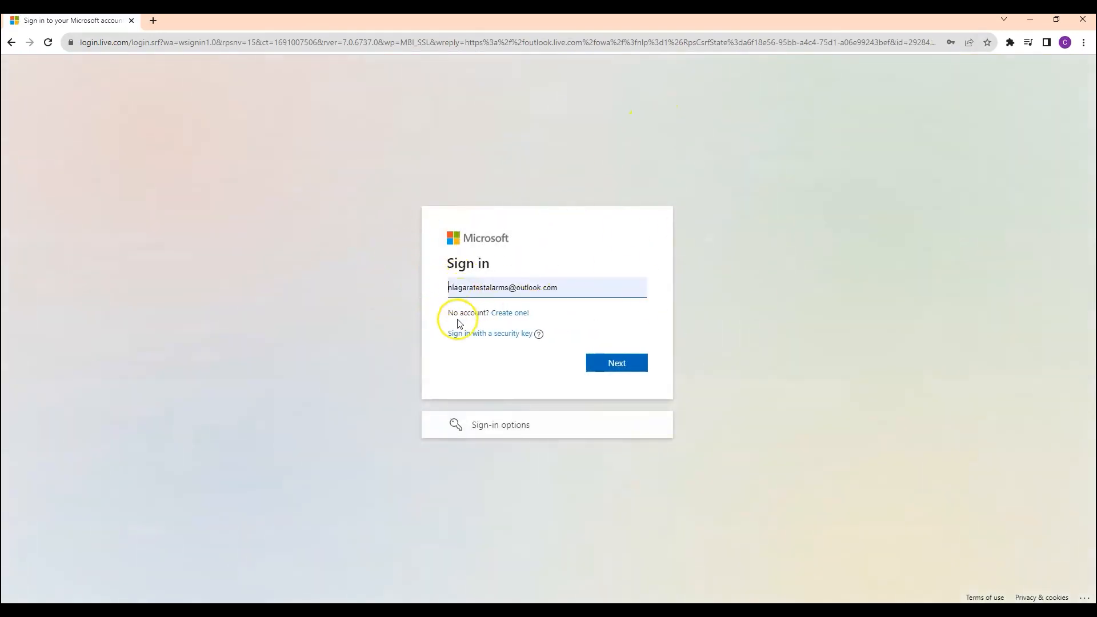
click(609, 366)
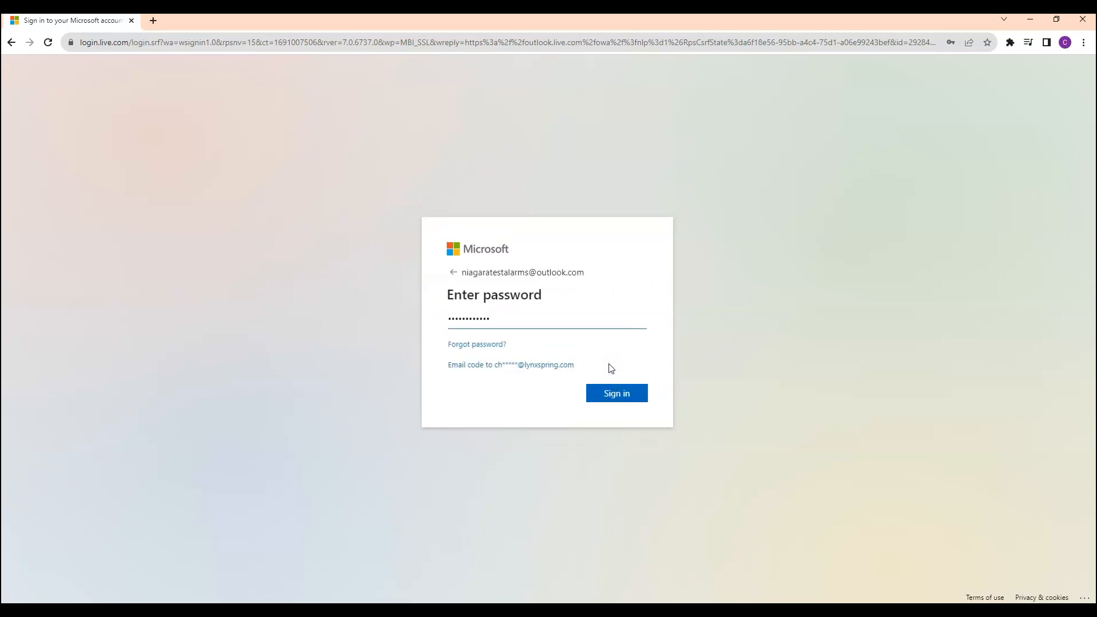
click(613, 392)
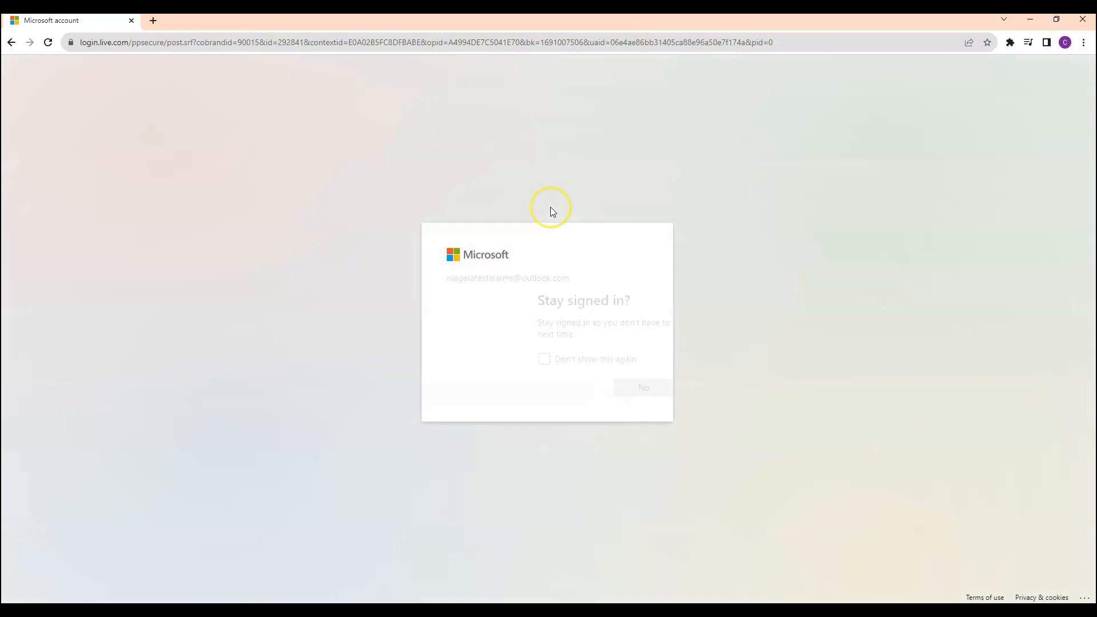
click(609, 387)
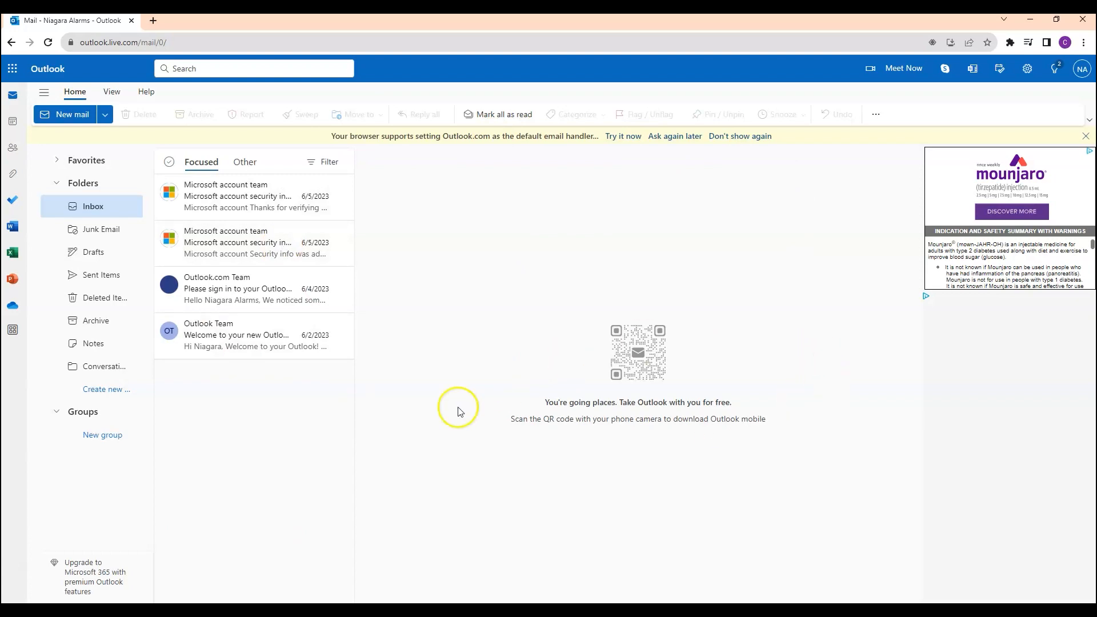
Examine the SMTP server name, port and encryption method in Outlook's Sync email settings, and return to JENEsys ProBuilder.
click(1028, 70)
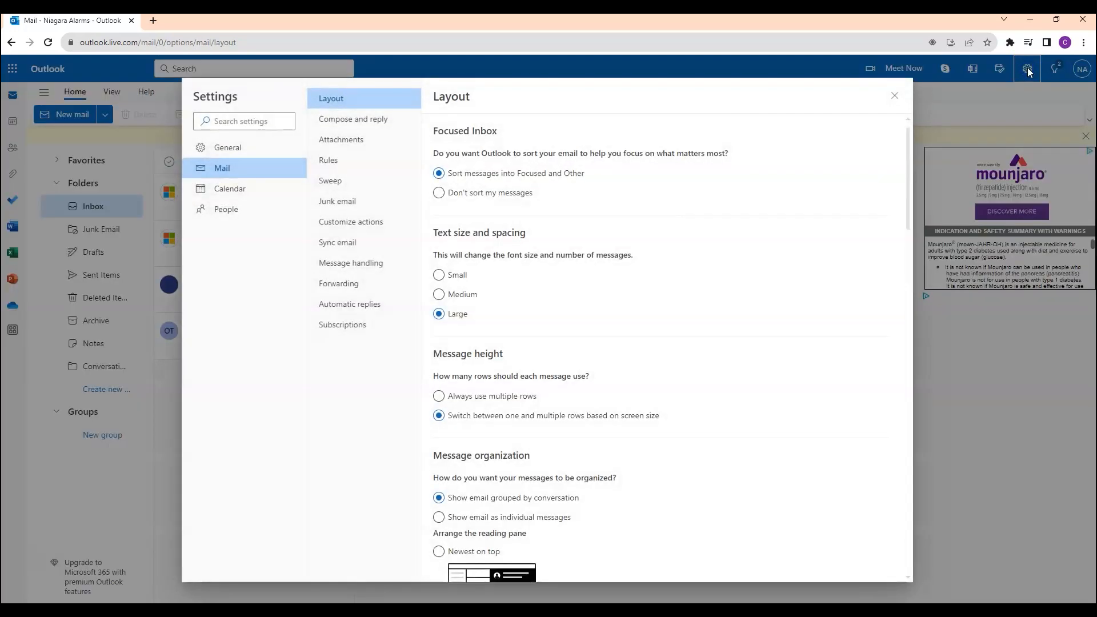
click(328, 246)
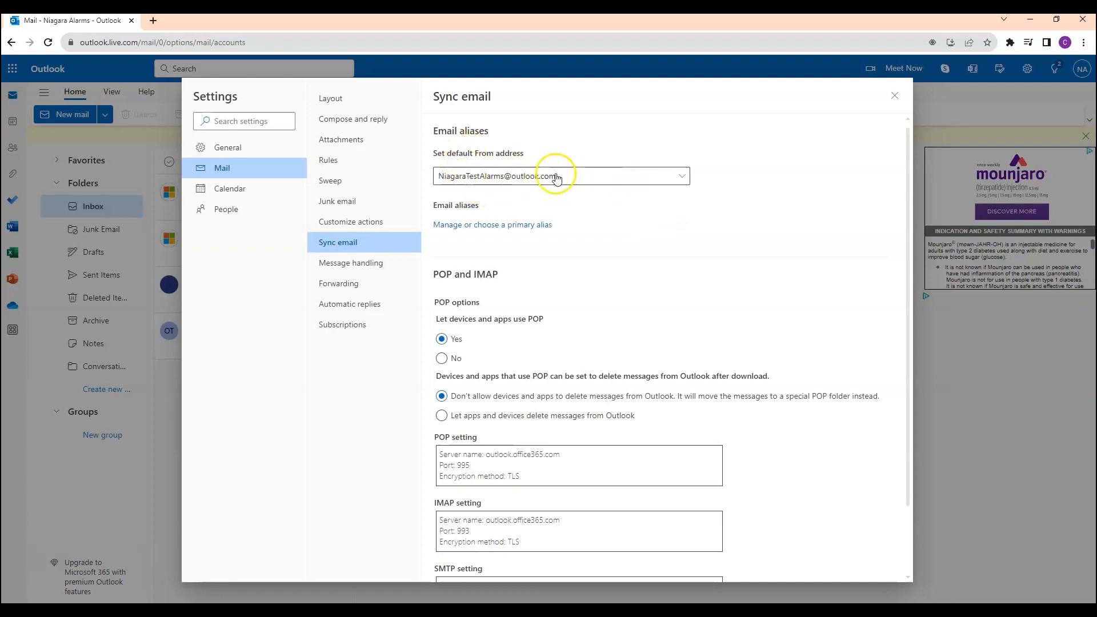
scroll(676, 267, down, 2)
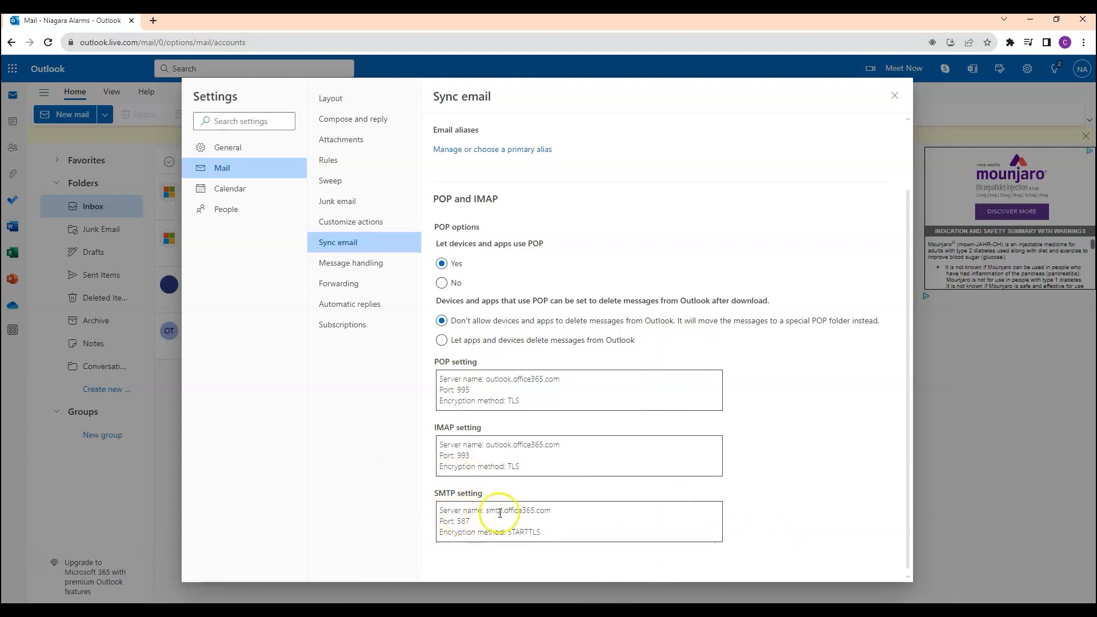
drag(558, 510, 445, 522)
drag(548, 532, 512, 532)
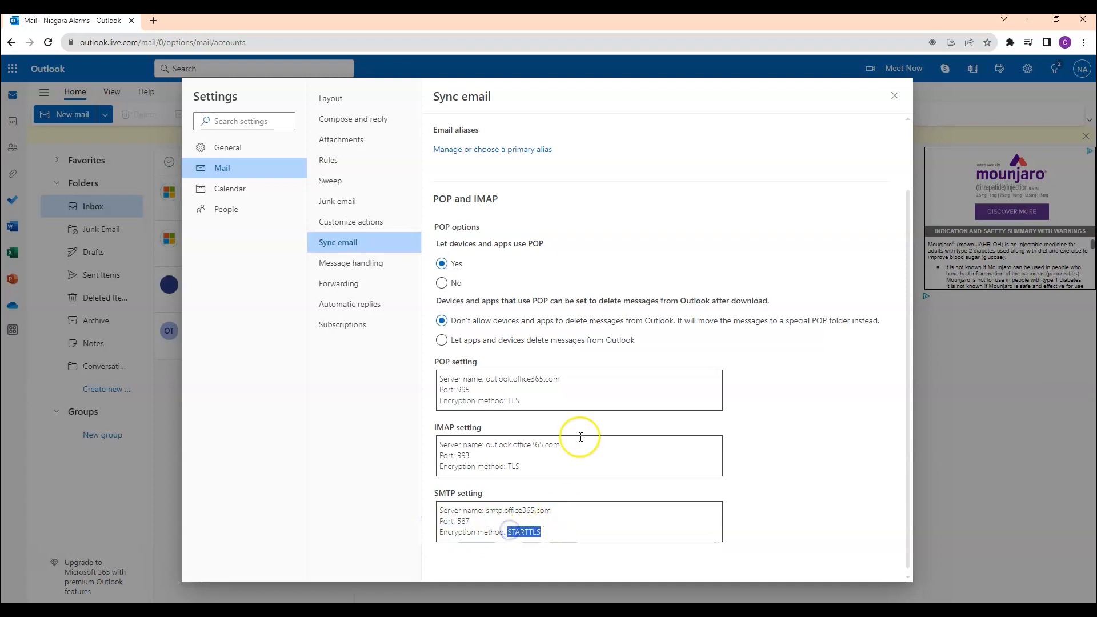
click(898, 97)
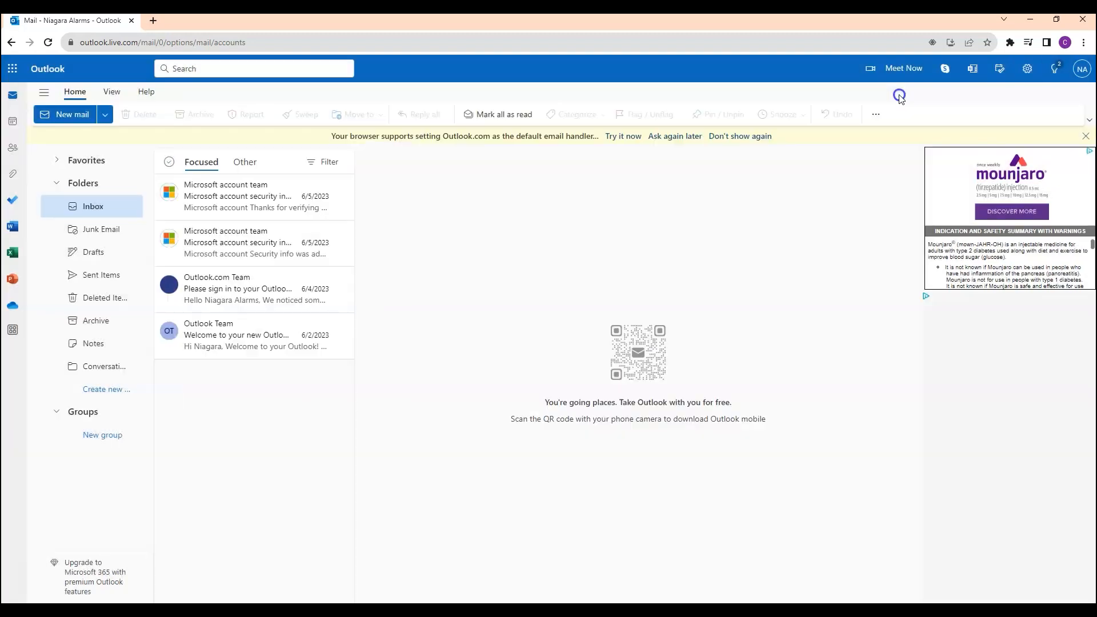
click(1082, 22)
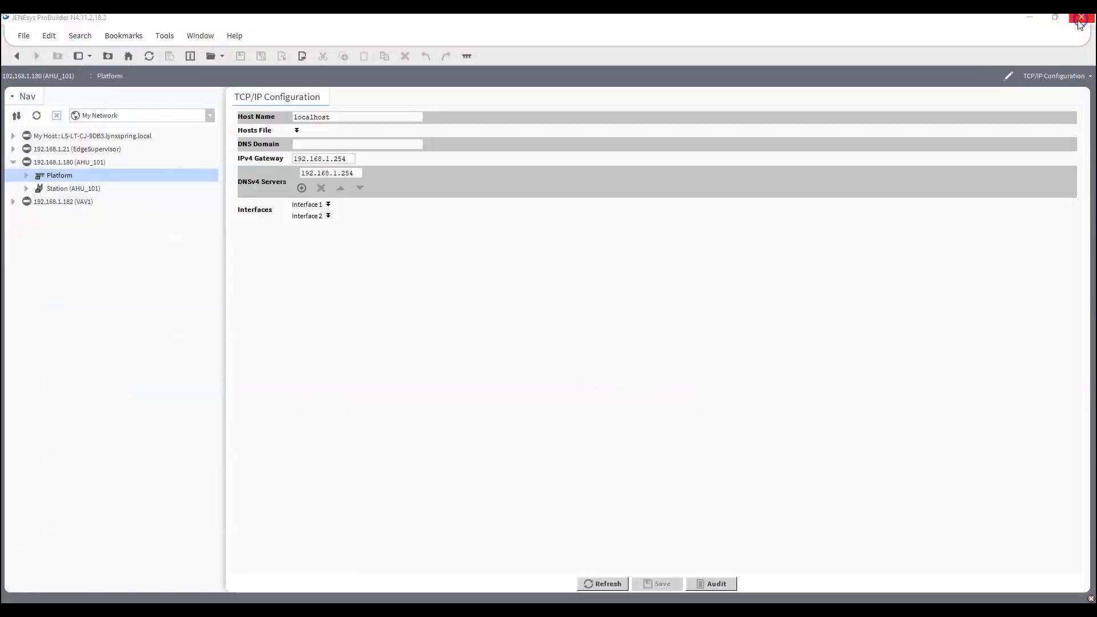
Expand the AHU_101 station down to Config > Services, collapse Drivers, and open the AlarmService wire sheet.
click(26, 189)
click(40, 214)
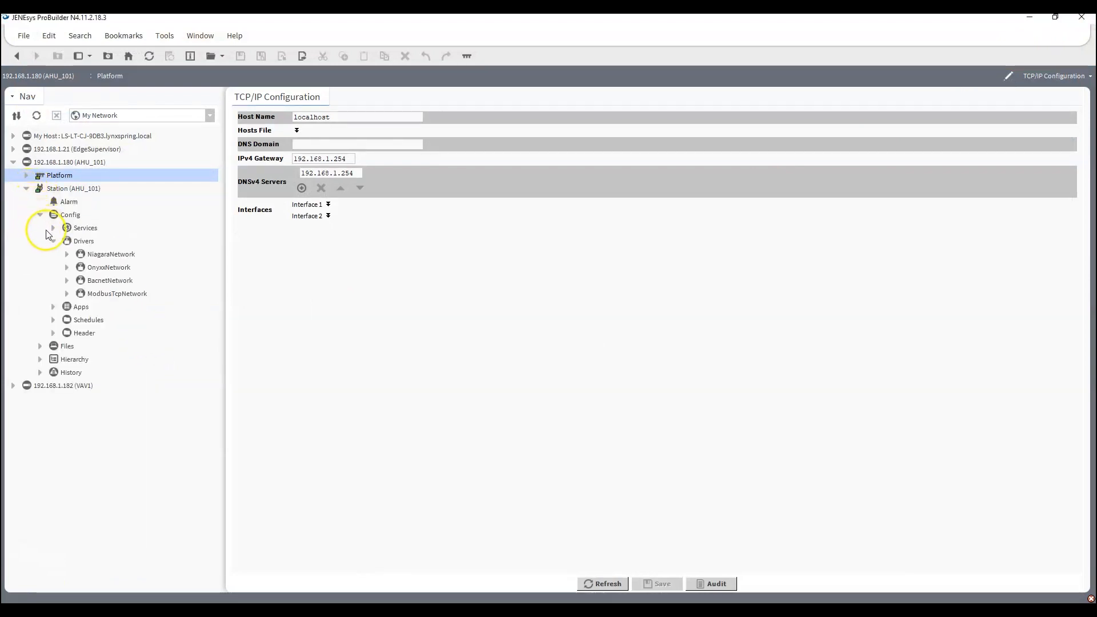
click(53, 240)
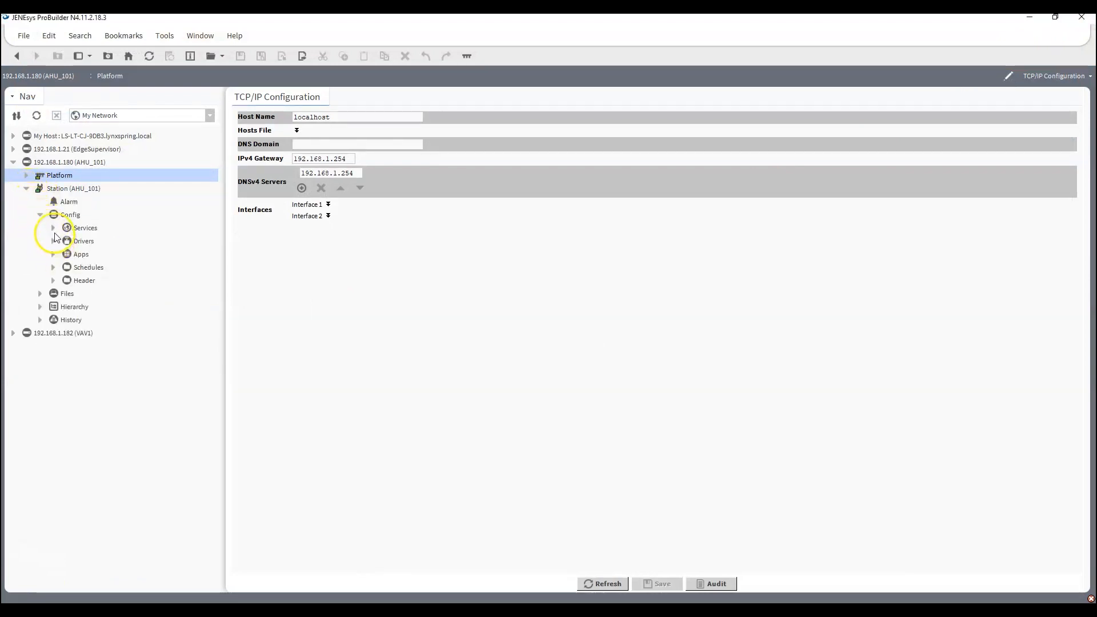
click(53, 228)
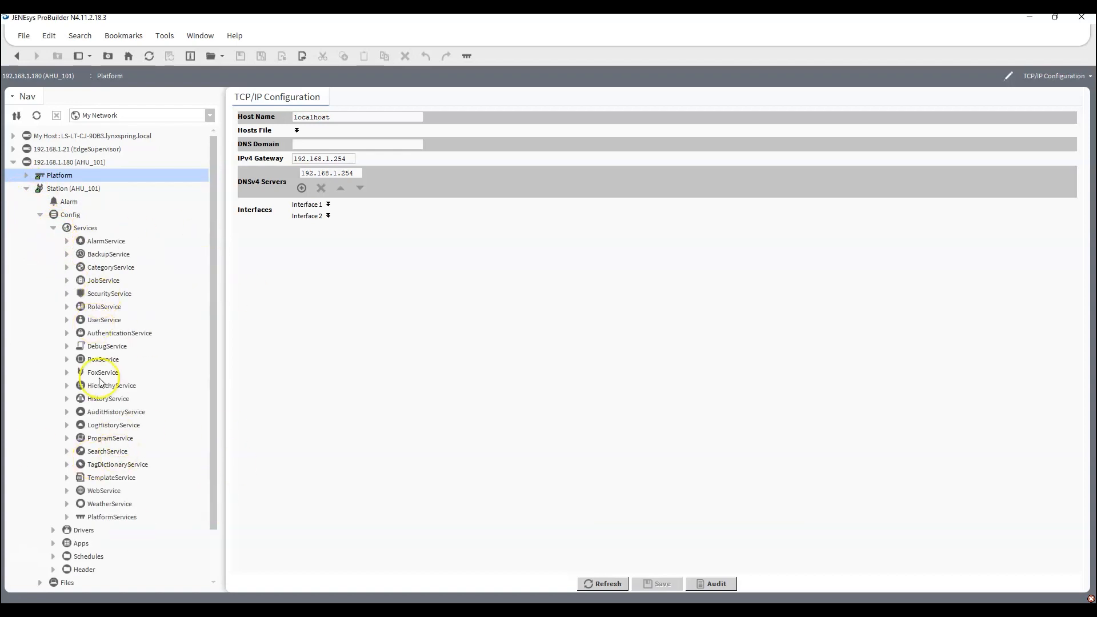
double_click(102, 243)
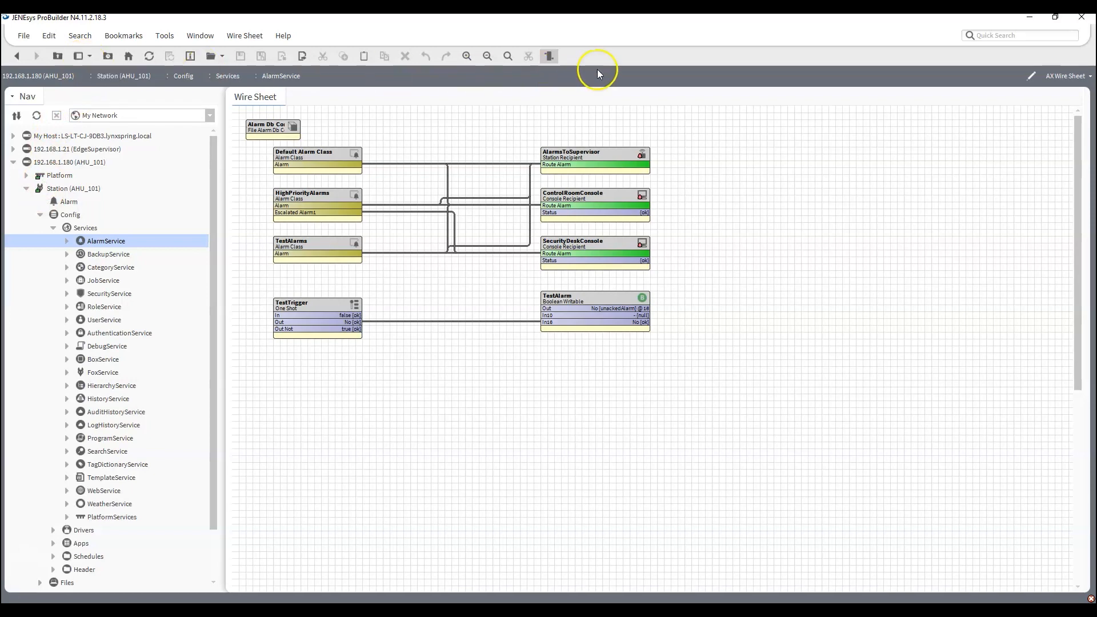
Show the Palette side bar and open the email module palette in it.
click(91, 58)
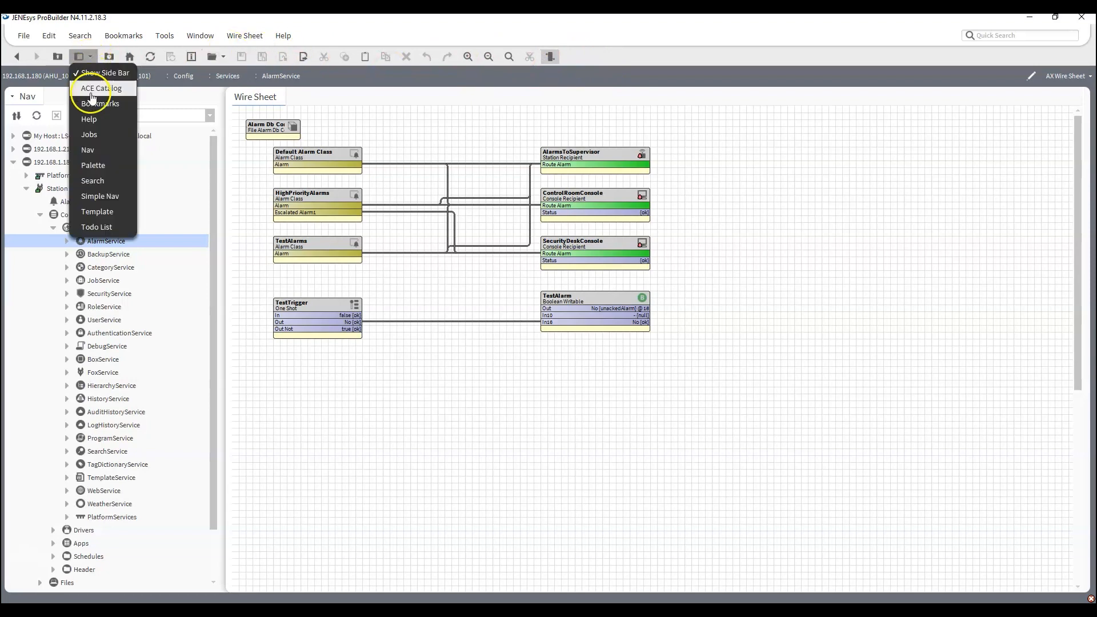
click(91, 162)
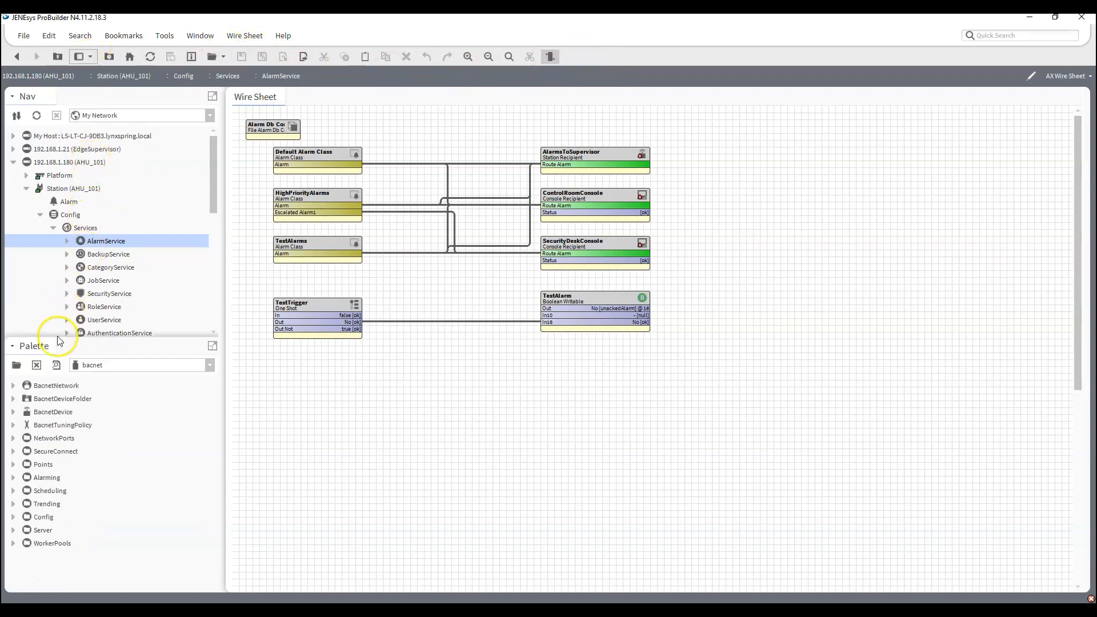
click(16, 366)
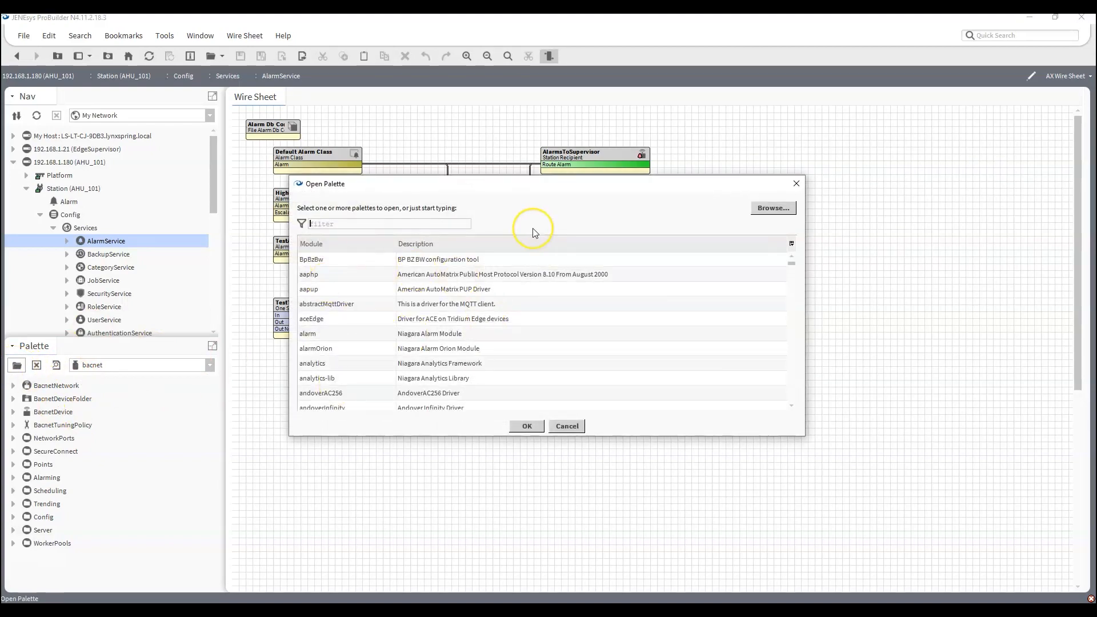
text(email)
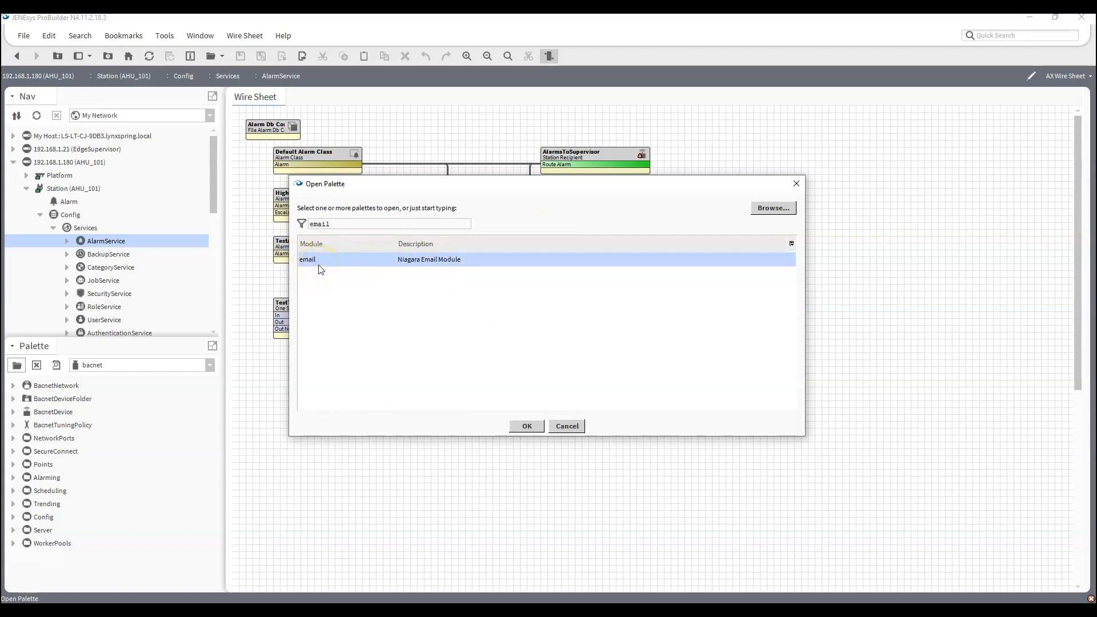
click(527, 425)
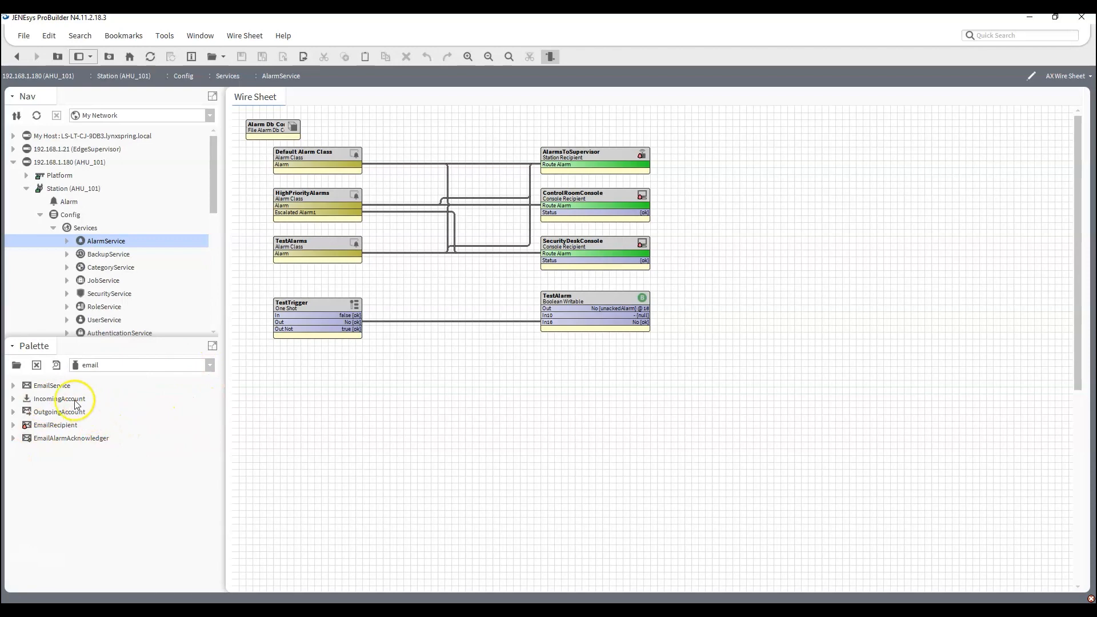
Add an EmailService component from the email palette to the station's Services, keeping the name EmailService.
scroll(148, 260, down, 4)
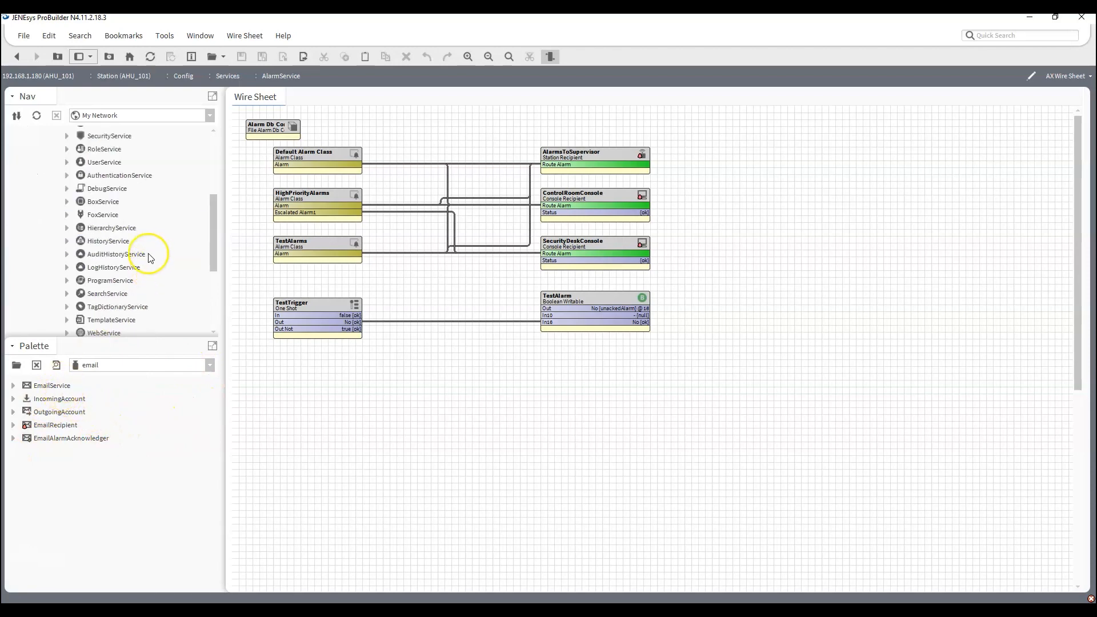
scroll(143, 263, down, 4)
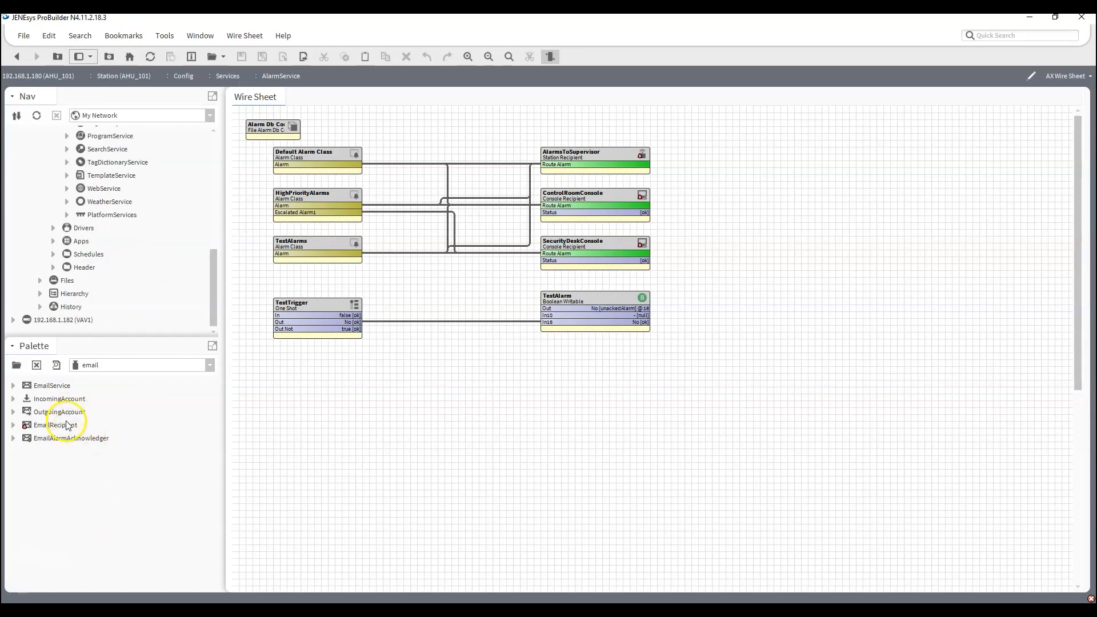
scroll(166, 228, up, 10)
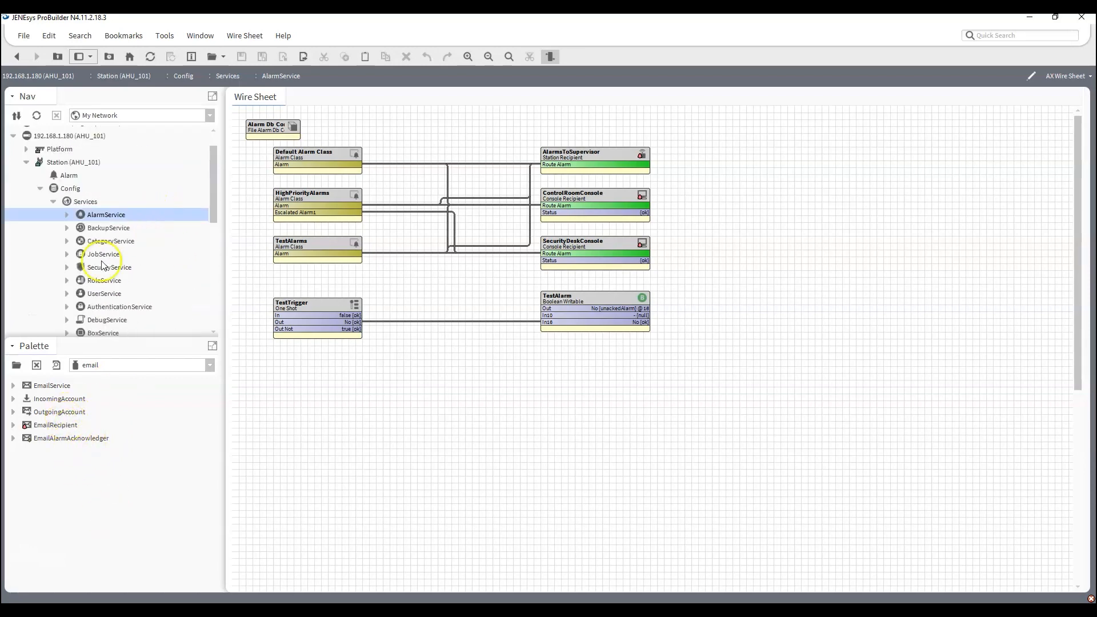
click(42, 387)
drag(43, 387, 89, 203)
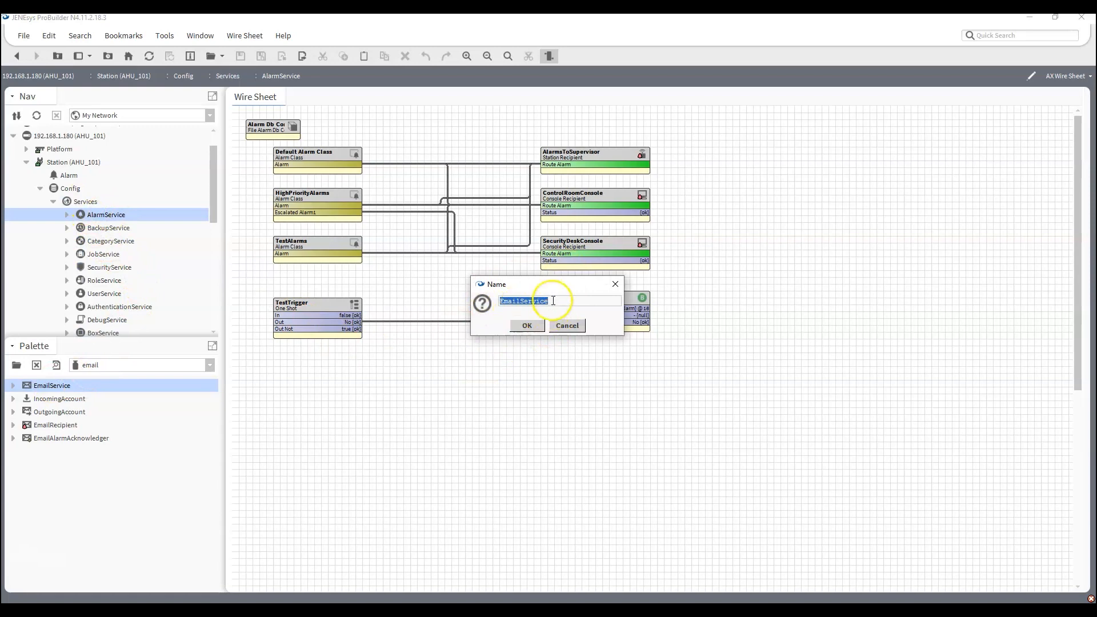
click(527, 326)
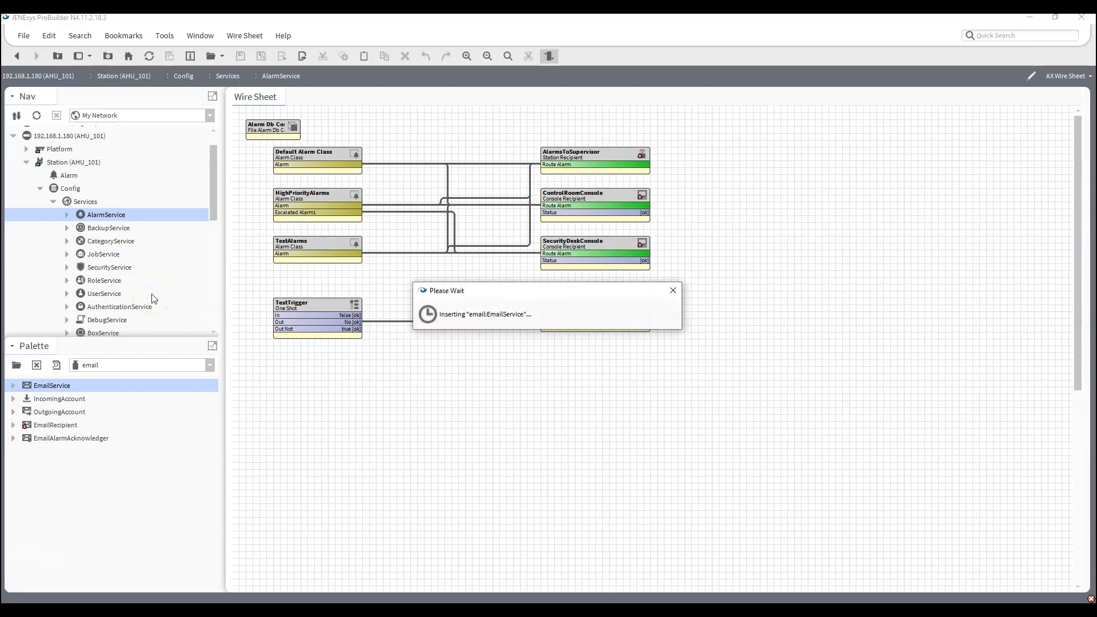
Add an OutgoingAccount component from the palette under the station's EmailService, keeping the name OutgoingAccount.
scroll(153, 298, down, 5)
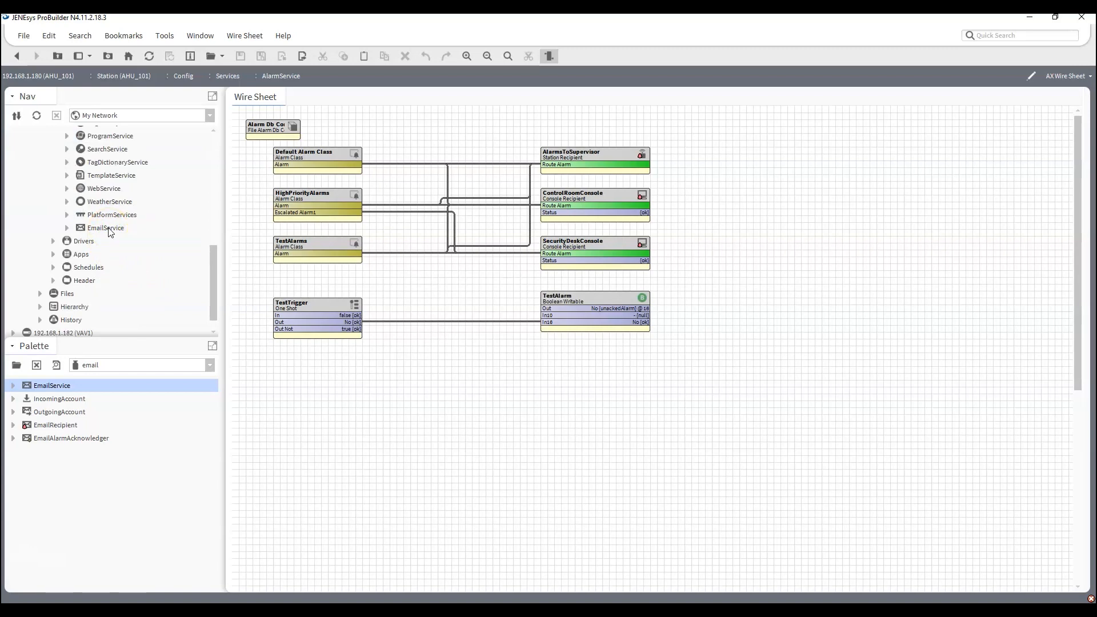
scroll(110, 232, up, 3)
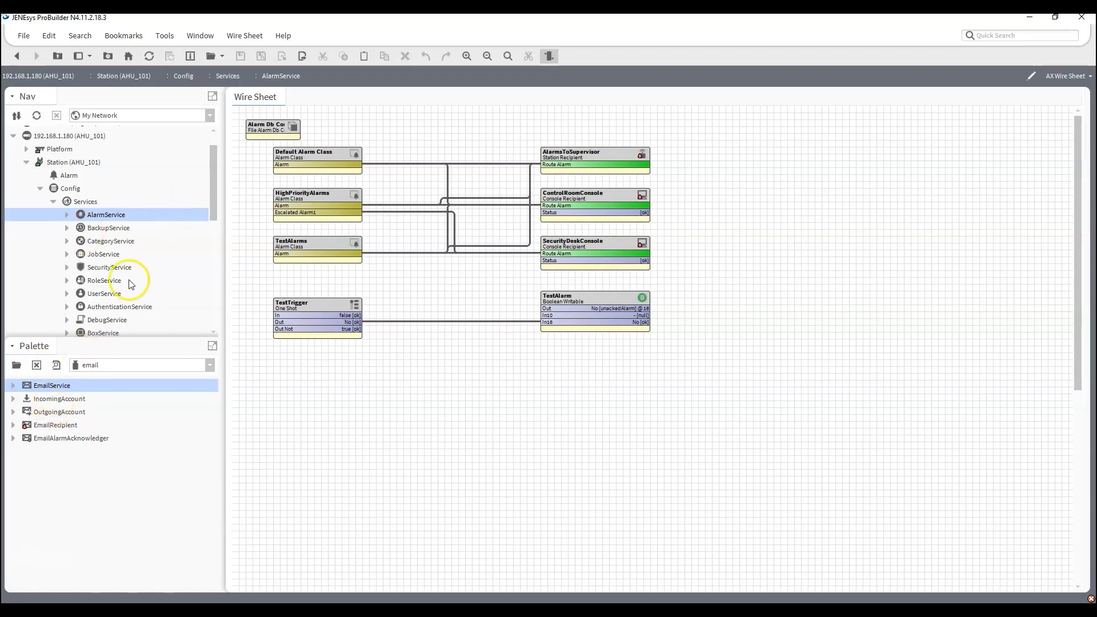
scroll(143, 240, down, 5)
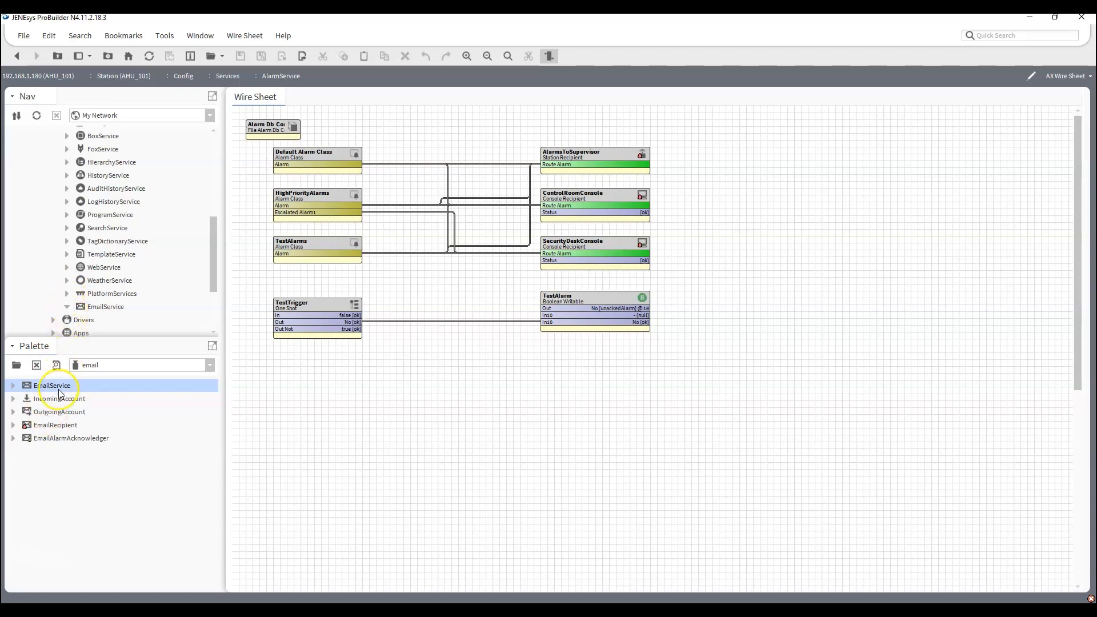
drag(60, 411, 104, 309)
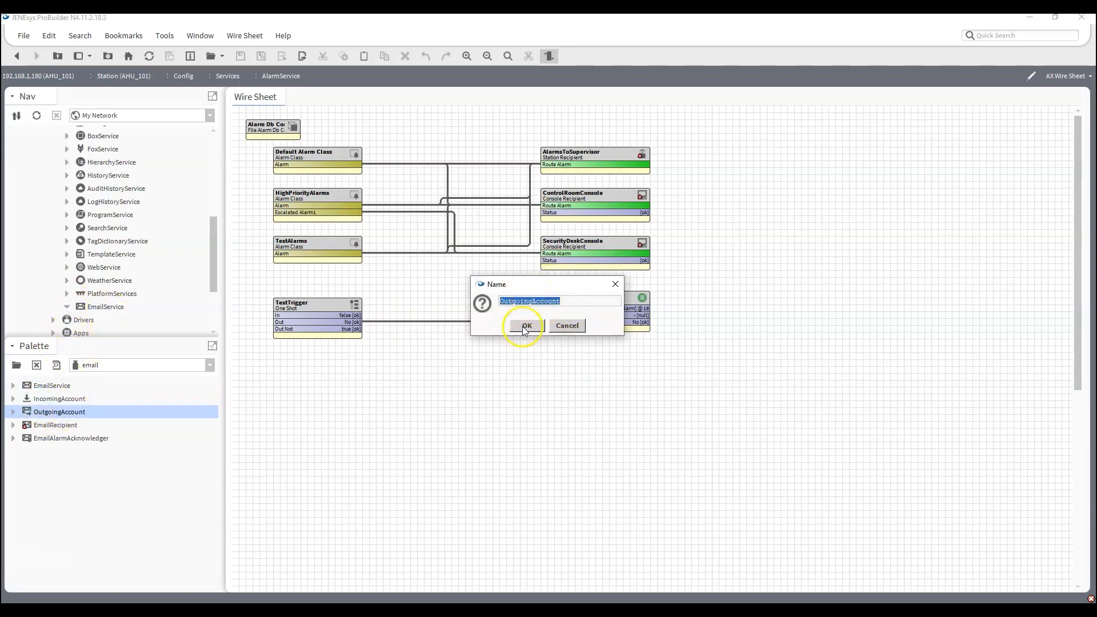
click(526, 326)
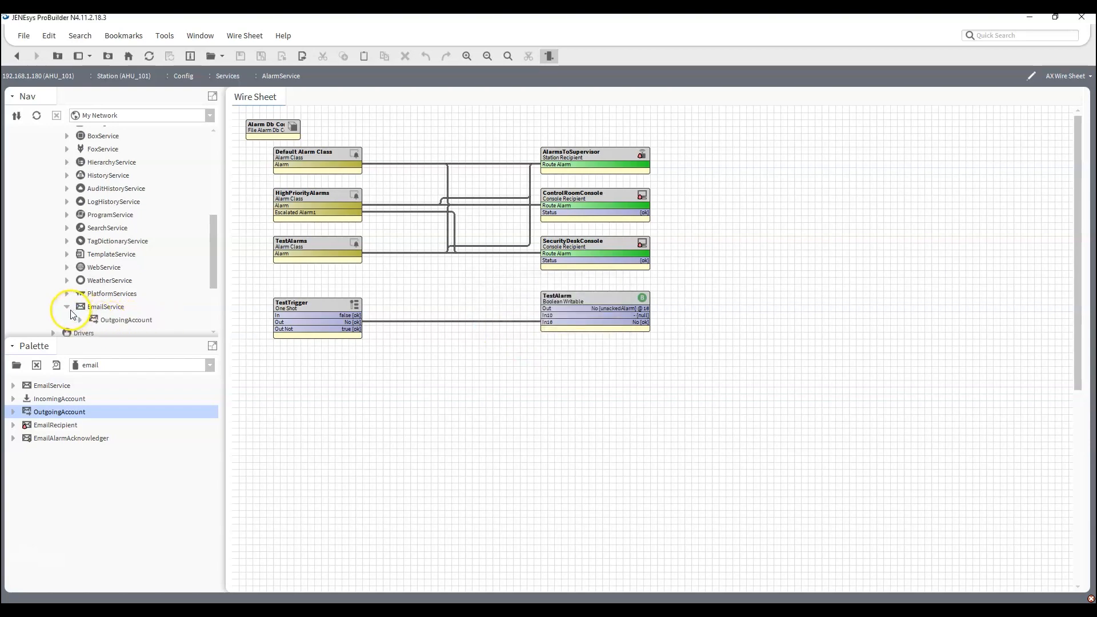
Open the OutgoingAccount's property sheet and set its Hostname to smtp.office365.com and Port to 587.
double_click(127, 320)
click(388, 127)
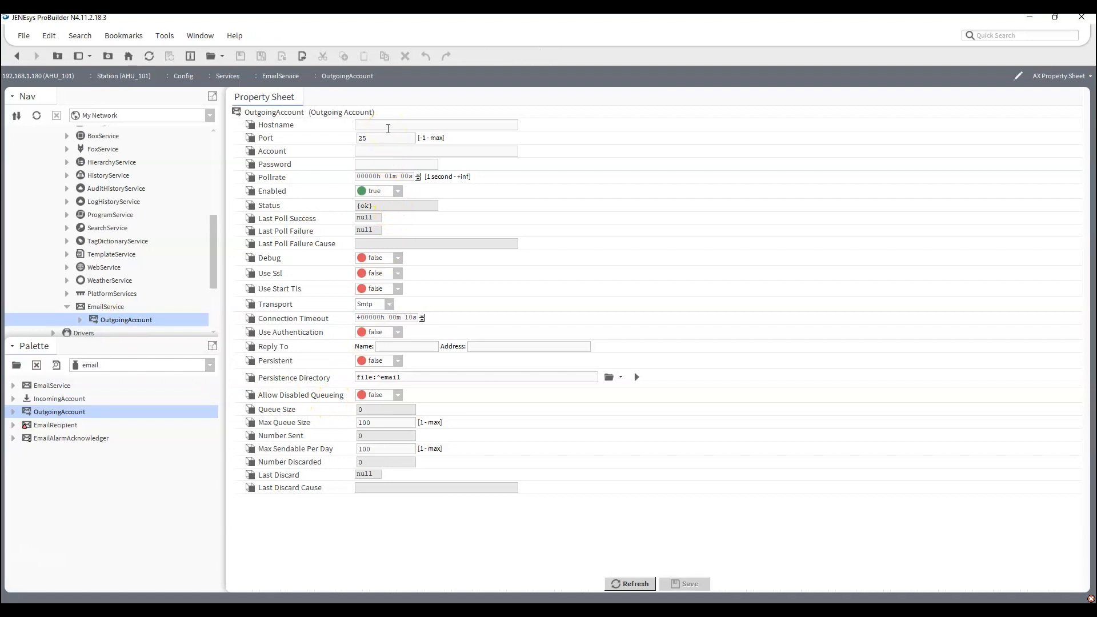
text(s)
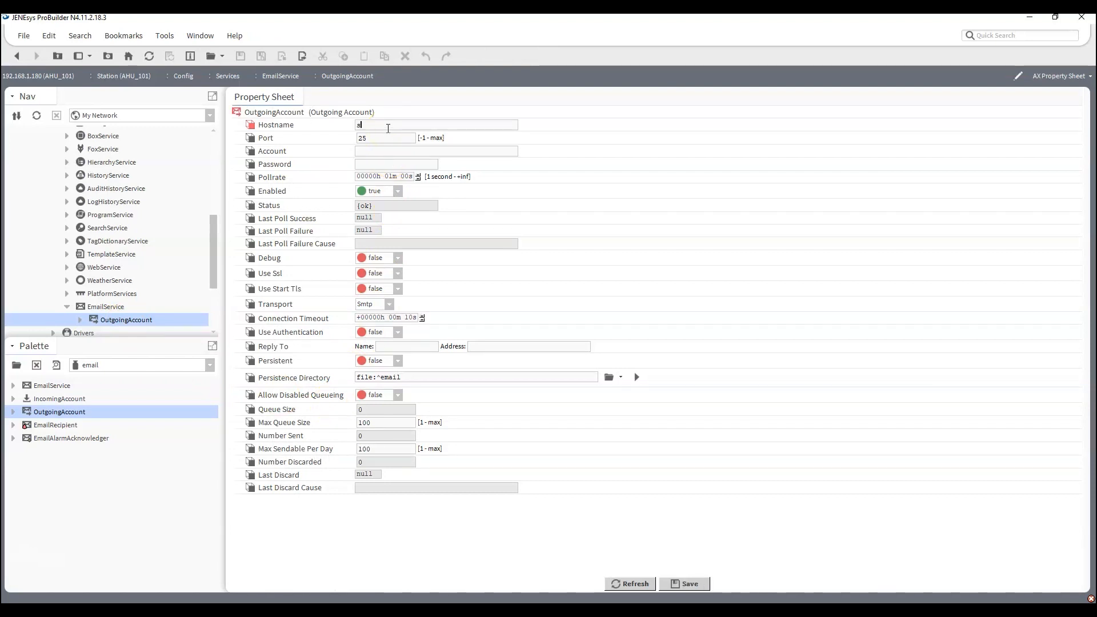
text(mtp.office365.com)
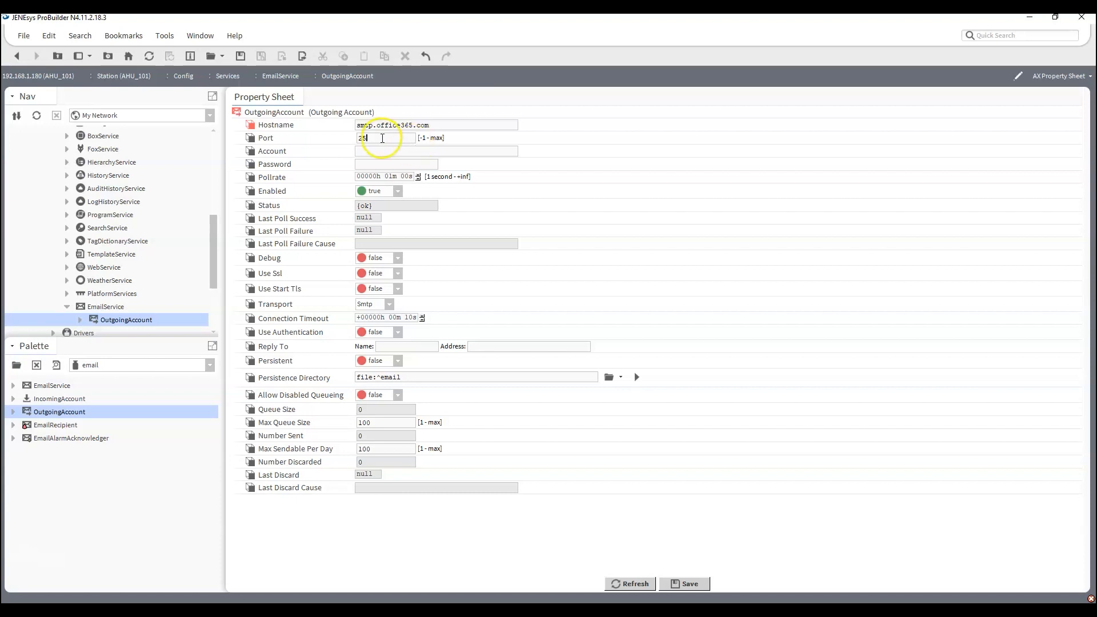
drag(382, 139, 273, 151)
text(587)
Enter the Outlook account's e-mail address in the Account property and the account password in the Password property.
click(355, 152)
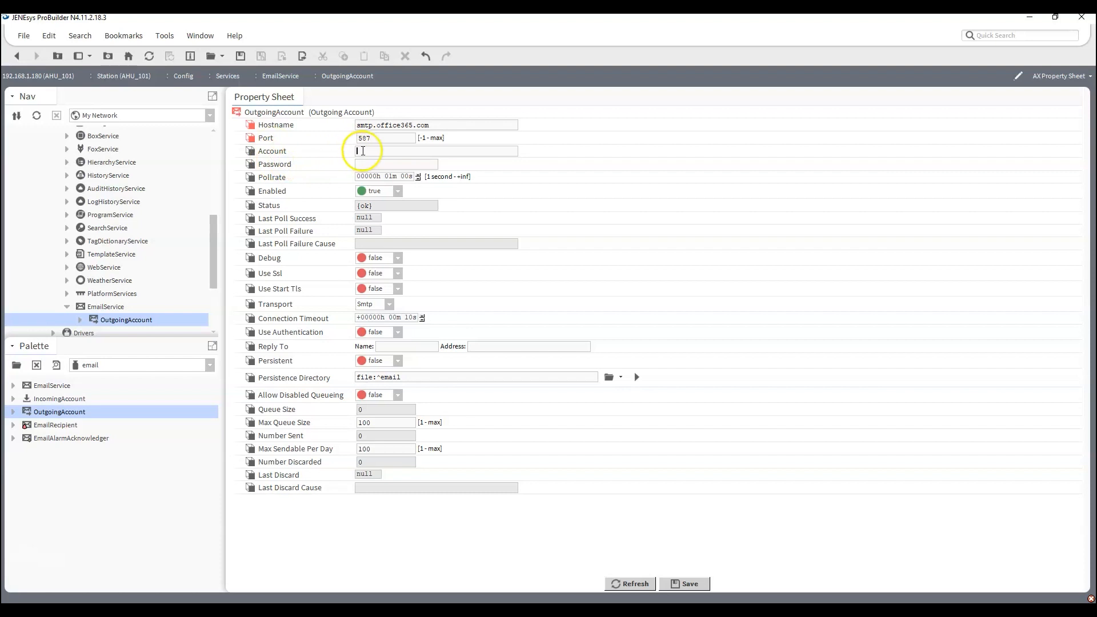
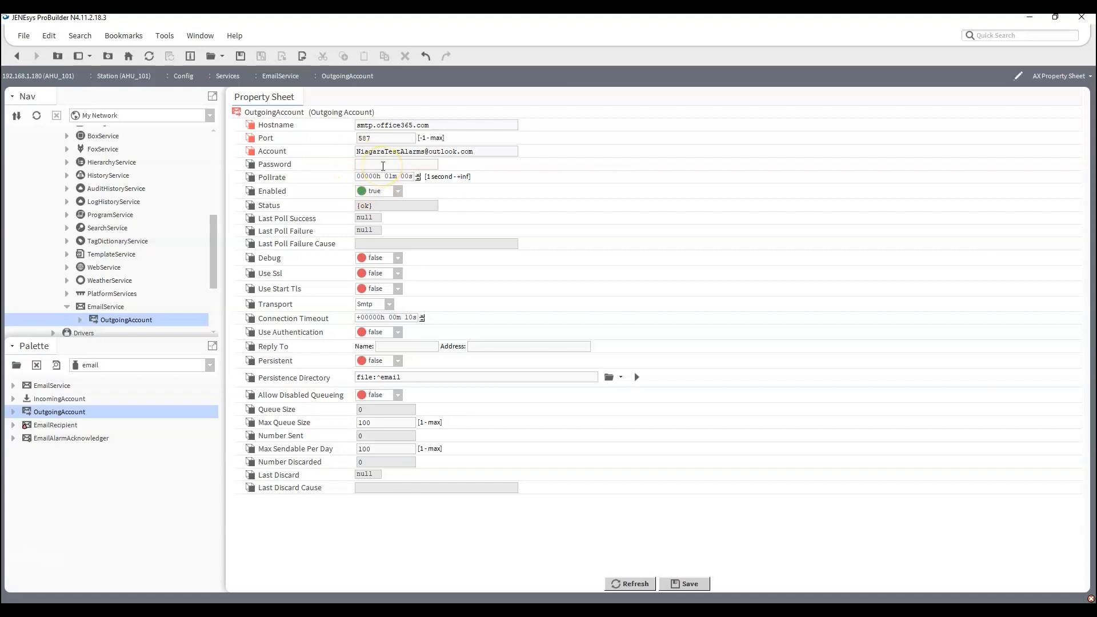
text(•••••)
Set both Use Start Tls and Use Authentication to true on the OutgoingAccount.
click(397, 291)
click(378, 314)
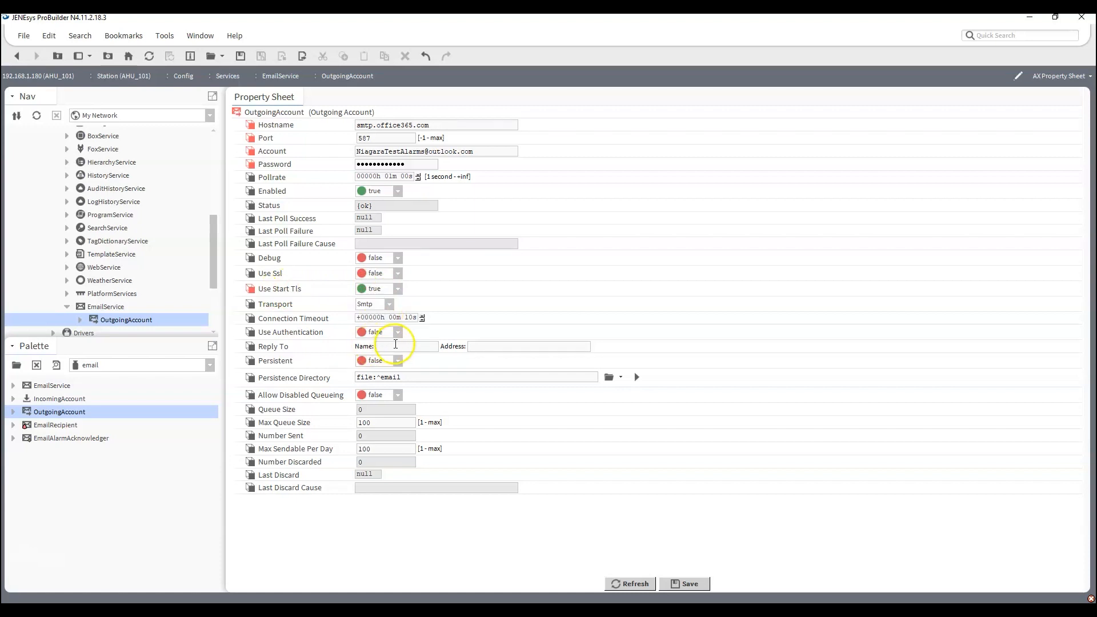
click(398, 332)
click(380, 360)
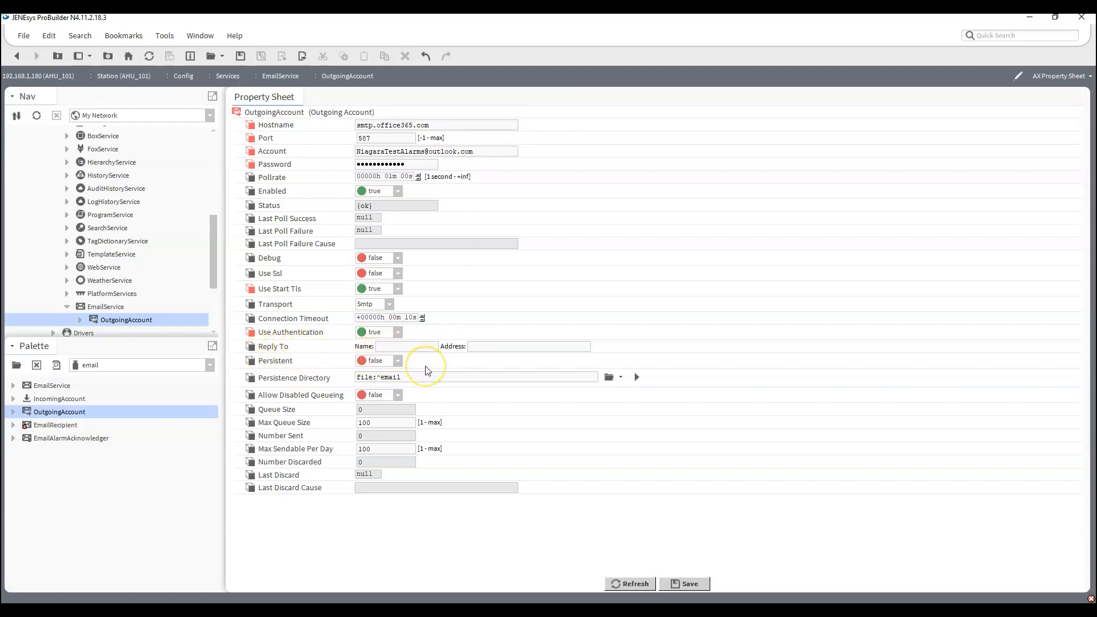
Set the Reply To name to NiagaraTestAlarms, enter the Outlook account's e-mail as its address, and save the OutgoingAccount.
text(Na)
text(iagata)
text(TestAl)
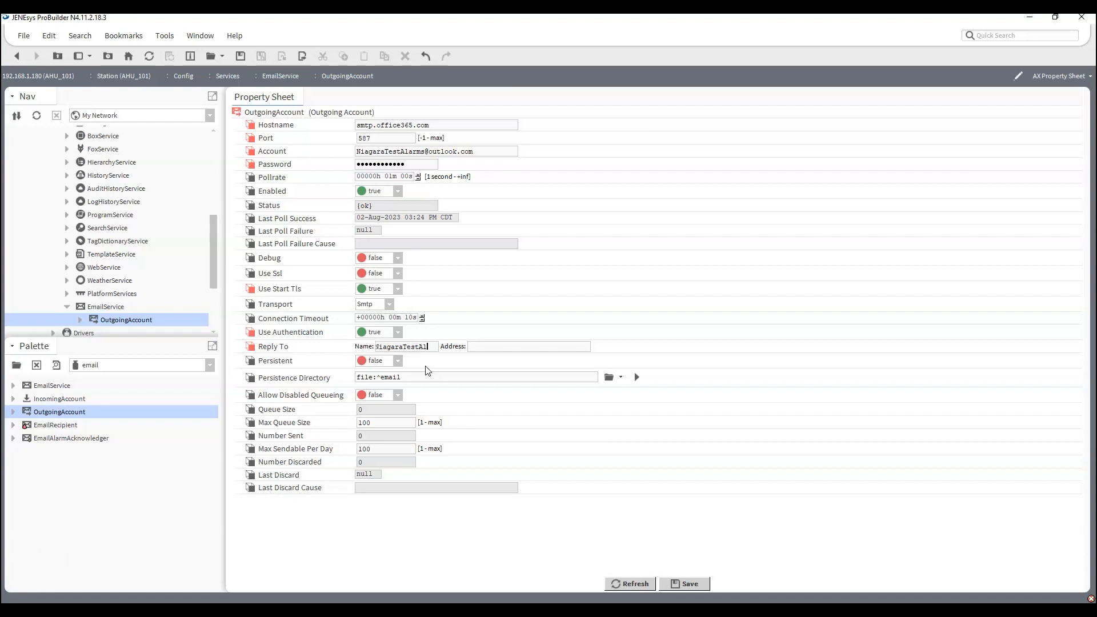
text(;ararms)
key(Tab)
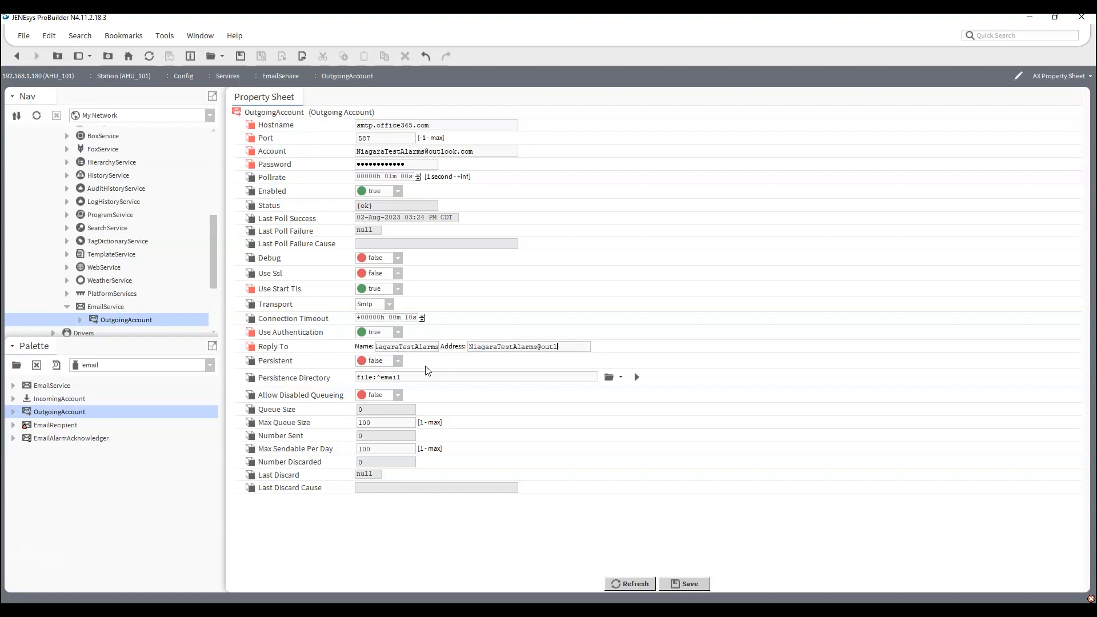
click(382, 347)
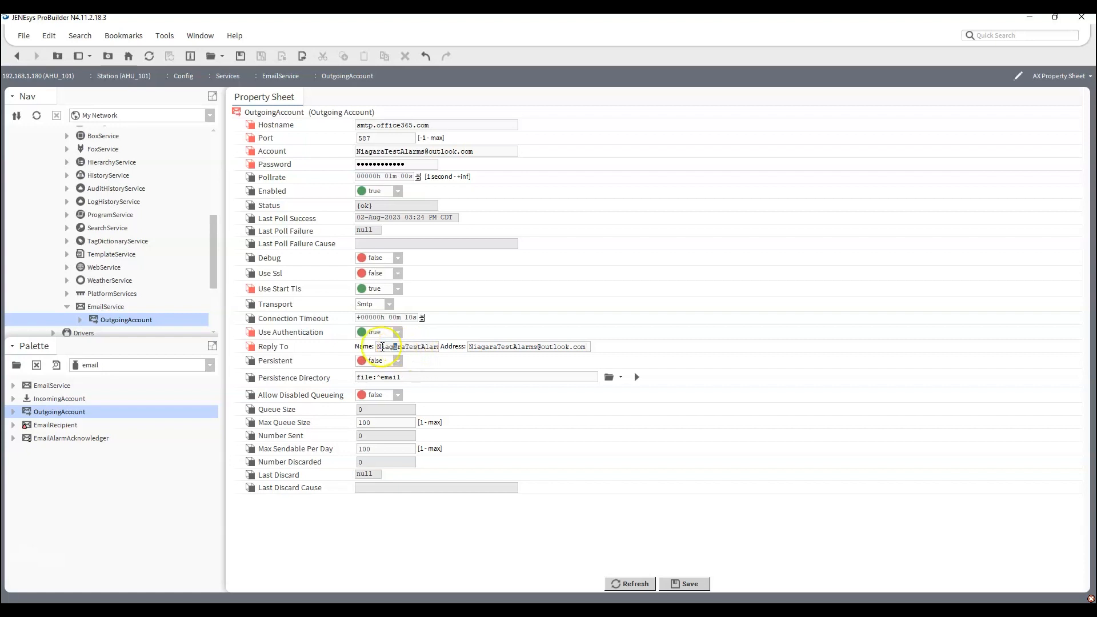
drag(383, 347, 363, 348)
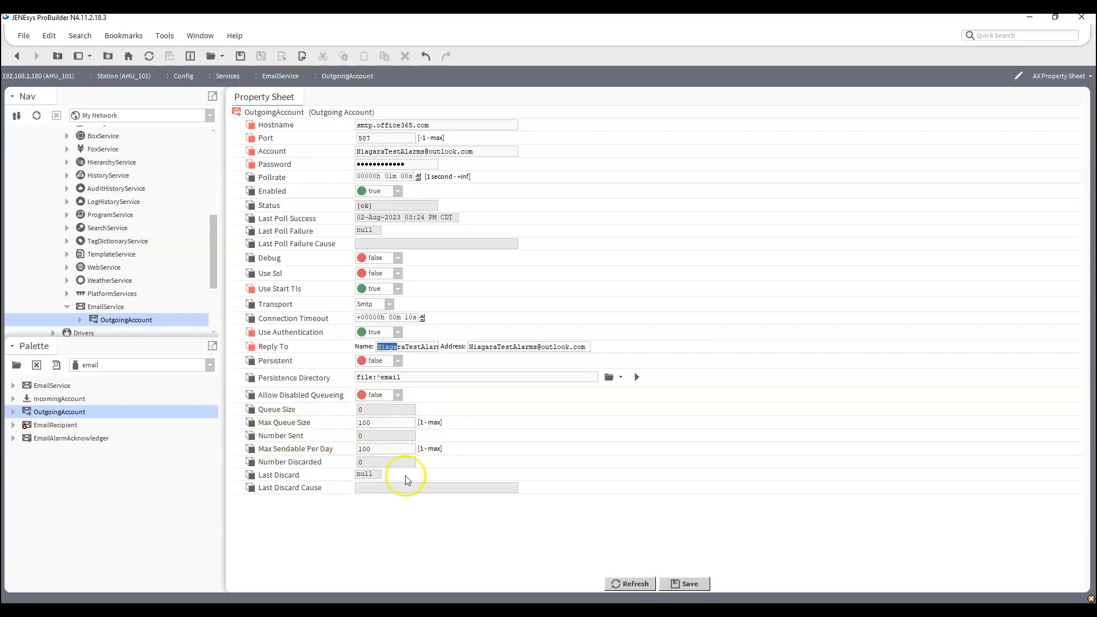
click(680, 583)
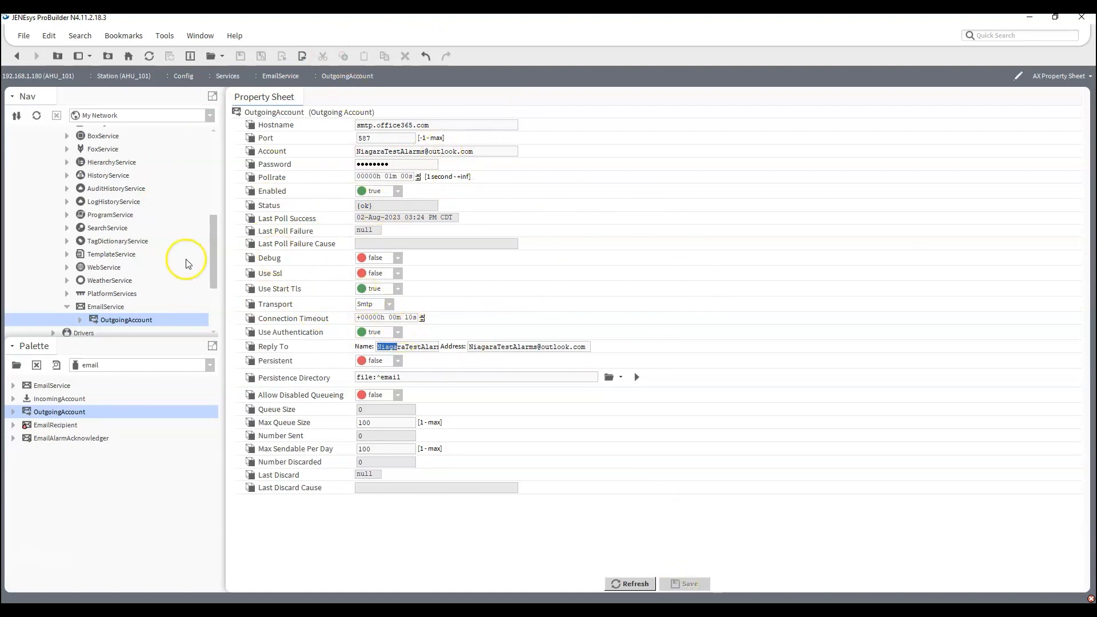
Collapse EmailService in the station tree and open the AlarmService wire sheet.
click(67, 307)
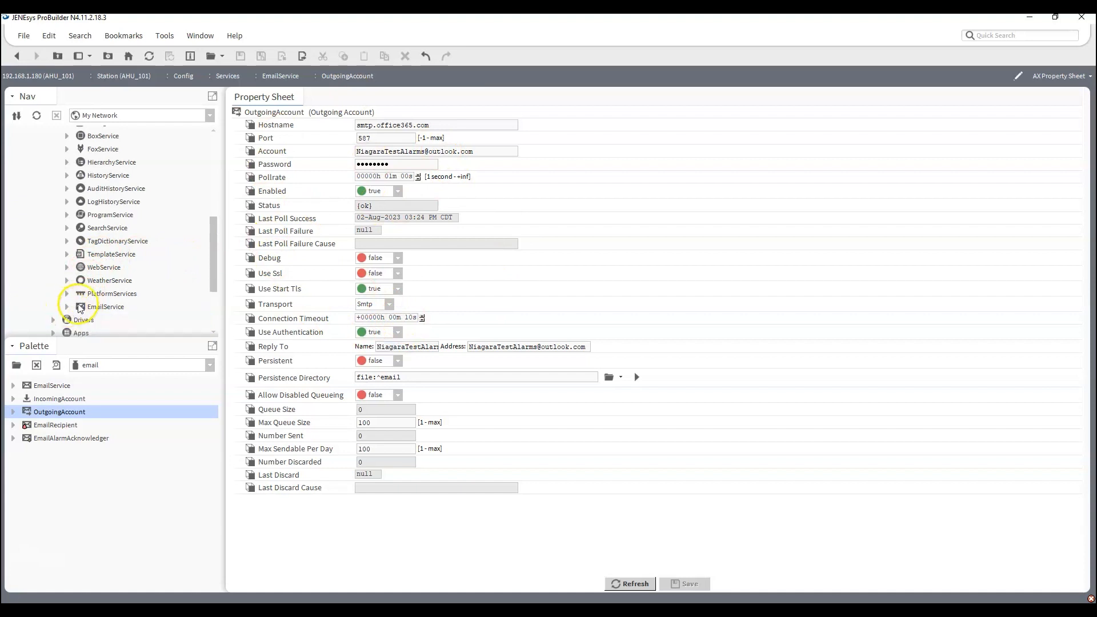
scroll(90, 302, up, 8)
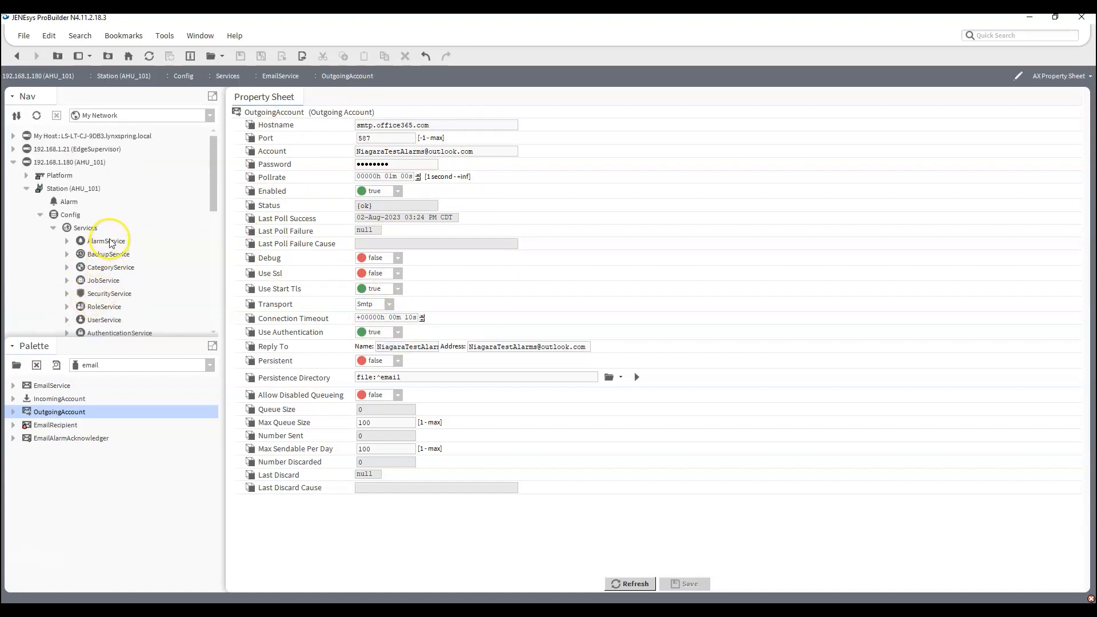
double_click(106, 241)
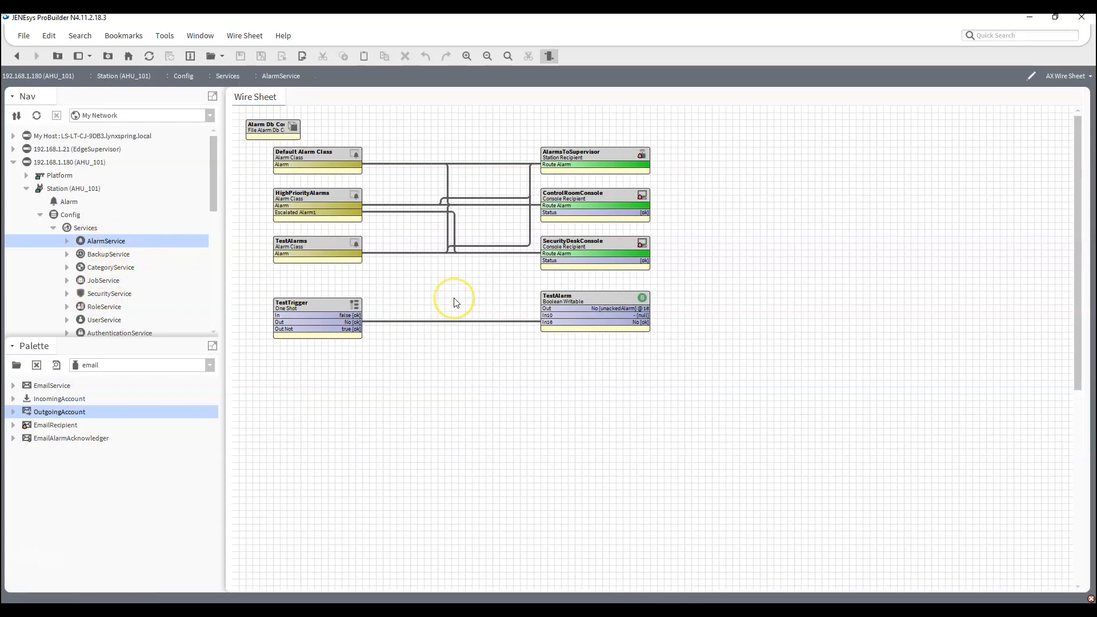
Open a second tab and display the EmailService's OutgoingAccount property sheet in it.
key(ctrl+t)
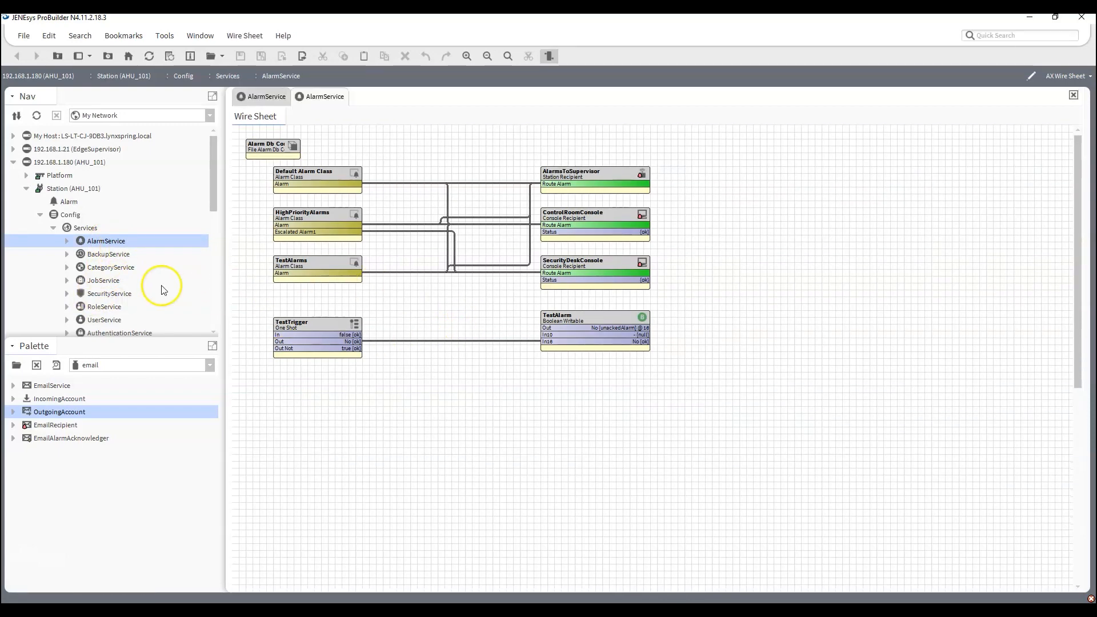
scroll(127, 289, down, 5)
click(66, 254)
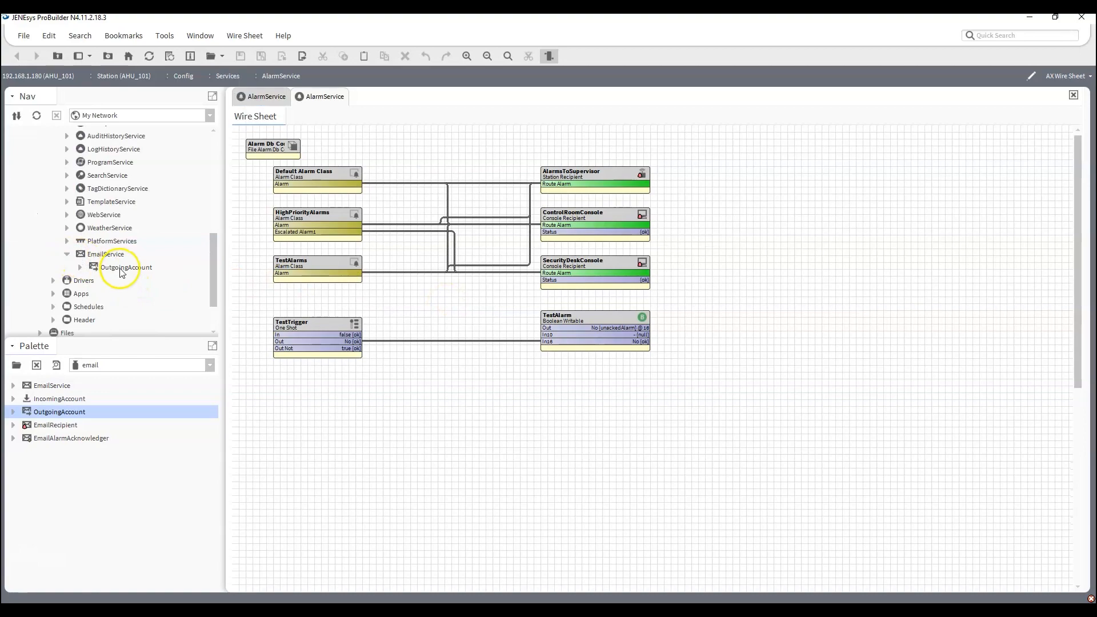
double_click(119, 268)
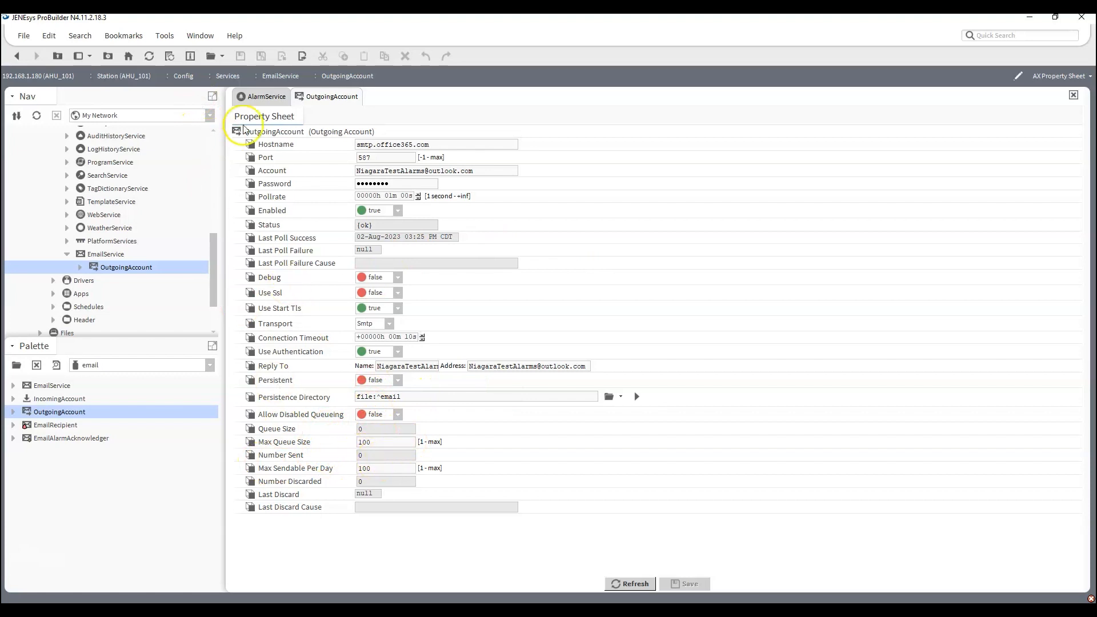
Add an EmailRecipient from the email palette below TestAlarm on the AlarmService wire sheet, naming it with the recipient's e-mail address.
click(266, 96)
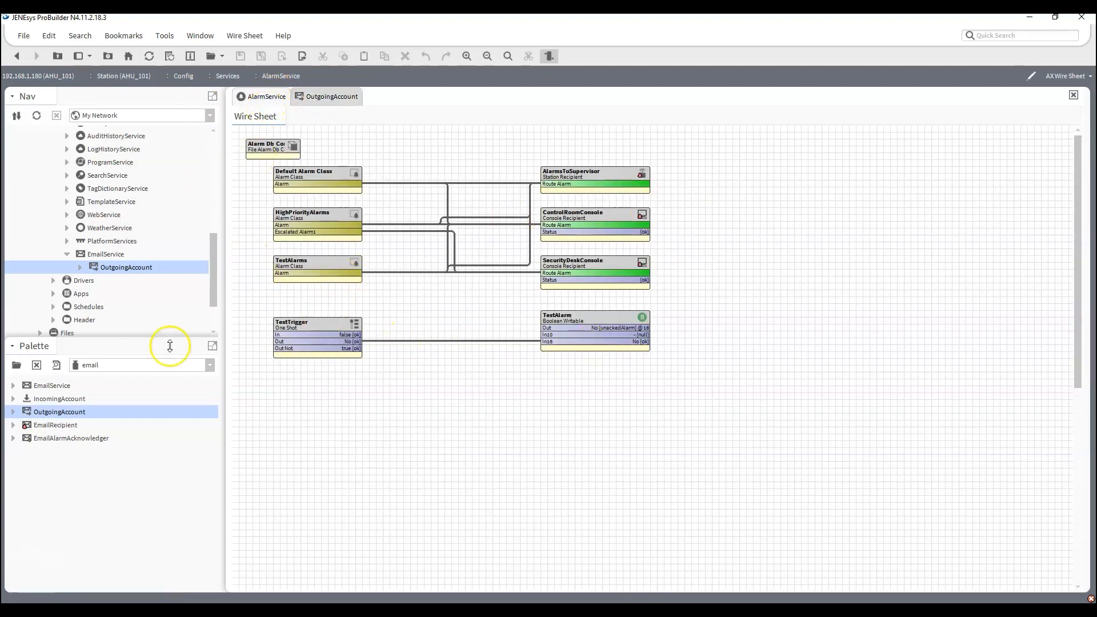
drag(54, 426, 474, 400)
drag(543, 377, 547, 376)
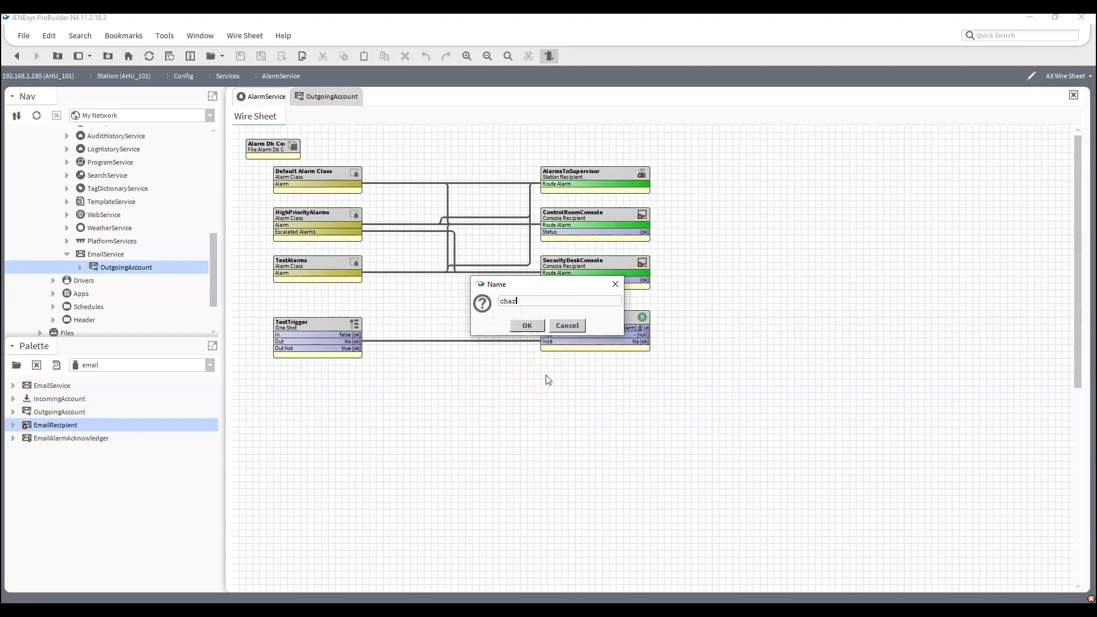
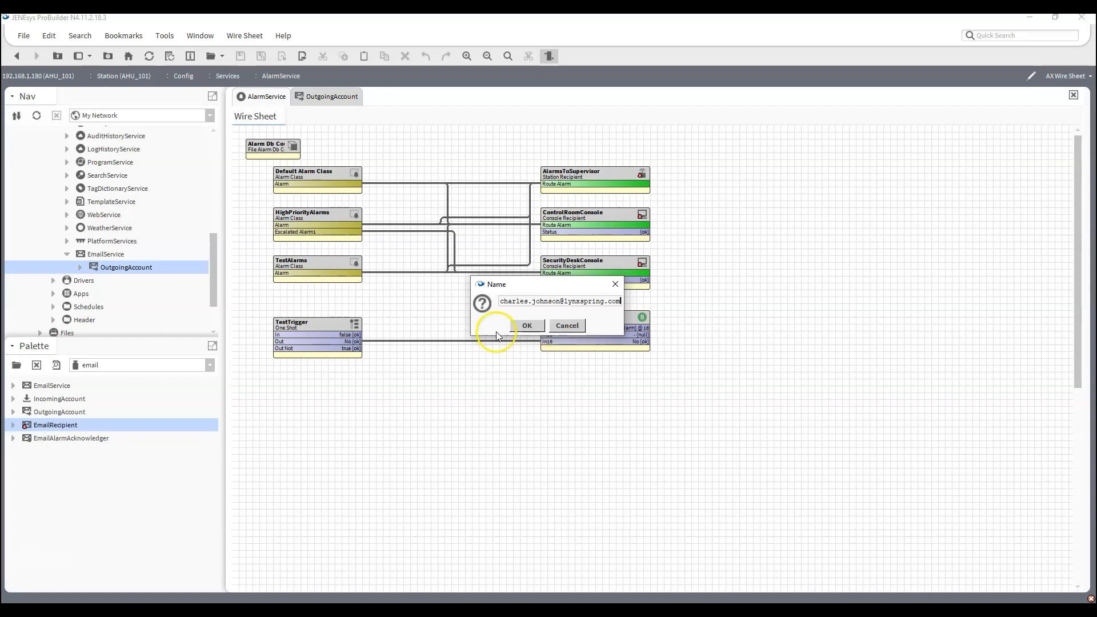
drag(502, 303, 711, 314)
key(ctrl+c)
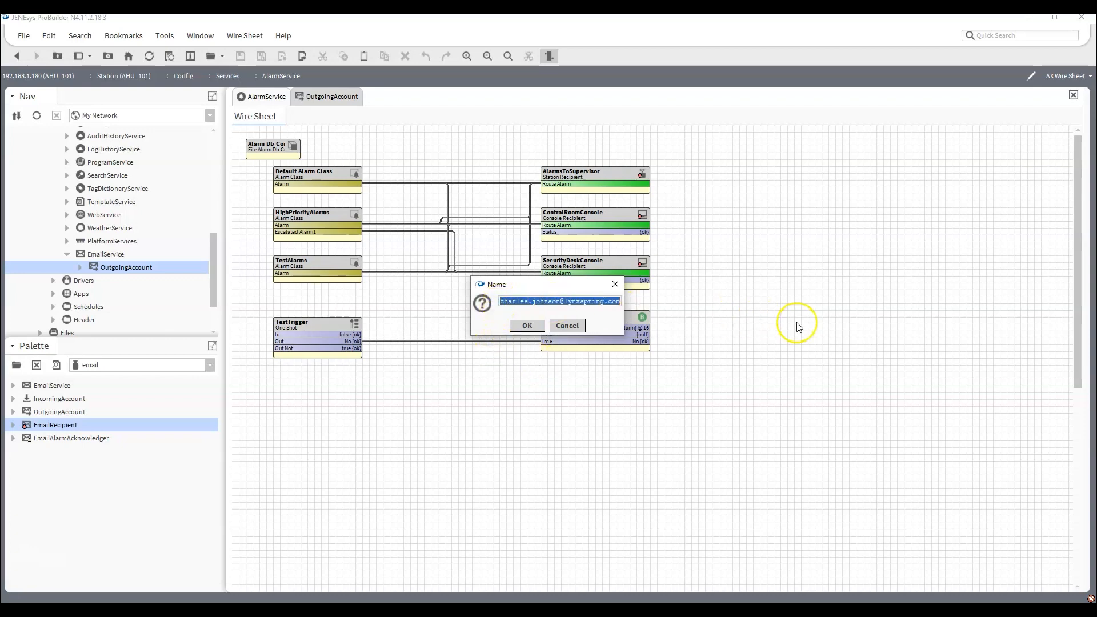
click(523, 327)
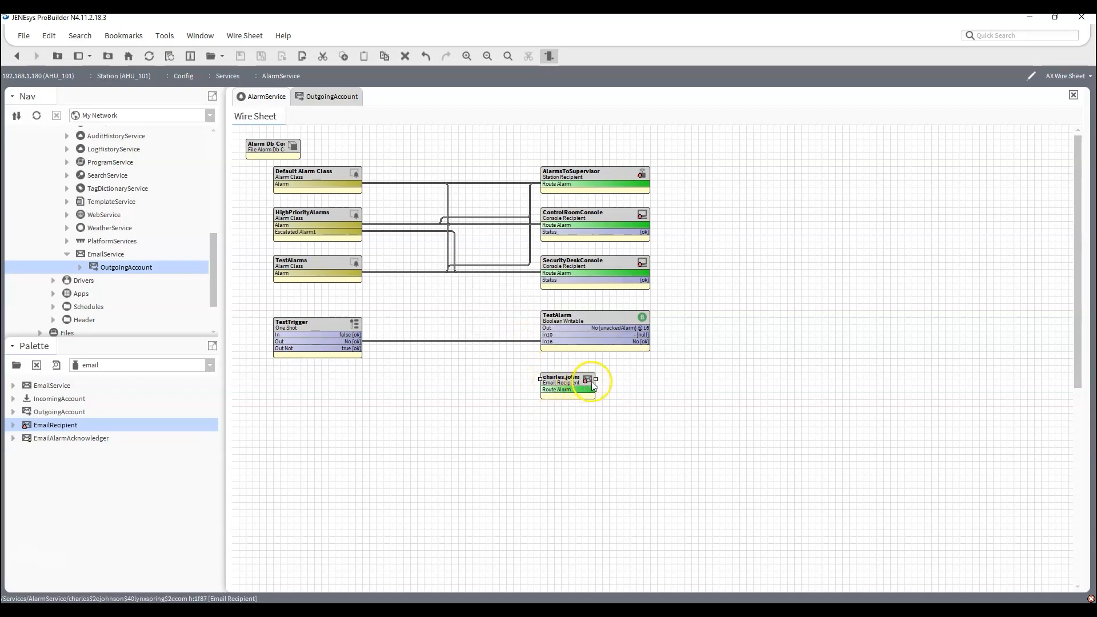
Widen the new Email Recipient block to match the blocks above and link TestAlarms' Alarm to its Route Alarm.
drag(596, 380, 650, 390)
click(458, 424)
drag(349, 269, 547, 389)
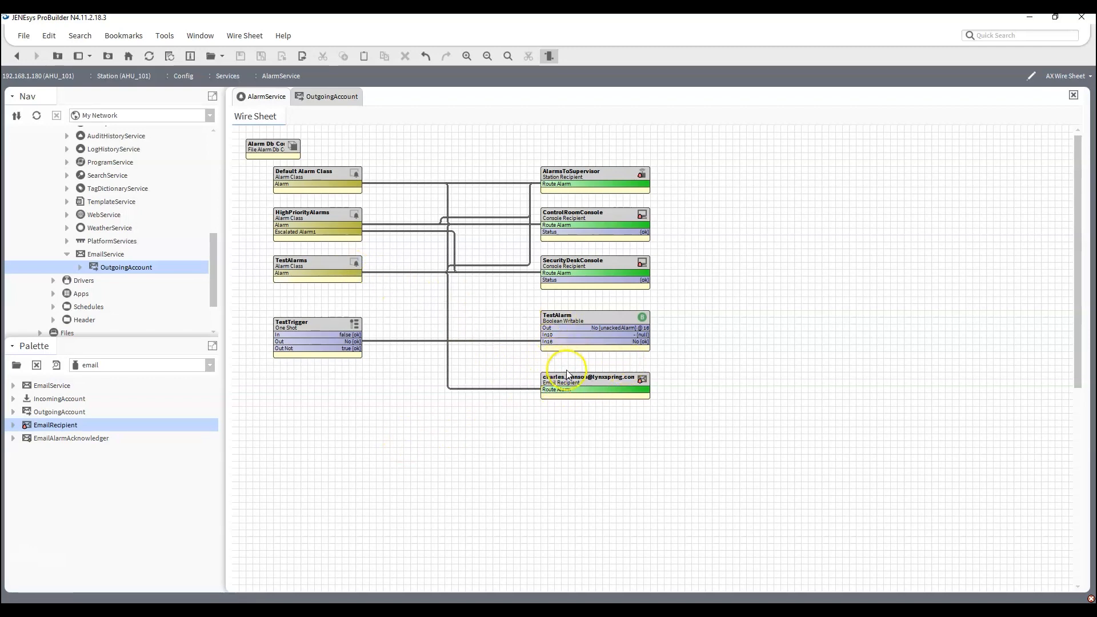
Enter the recipient's name and e-mail address in the Email Recipient's To property, choose OutgoingAccount as Email Account, and save.
double_click(569, 390)
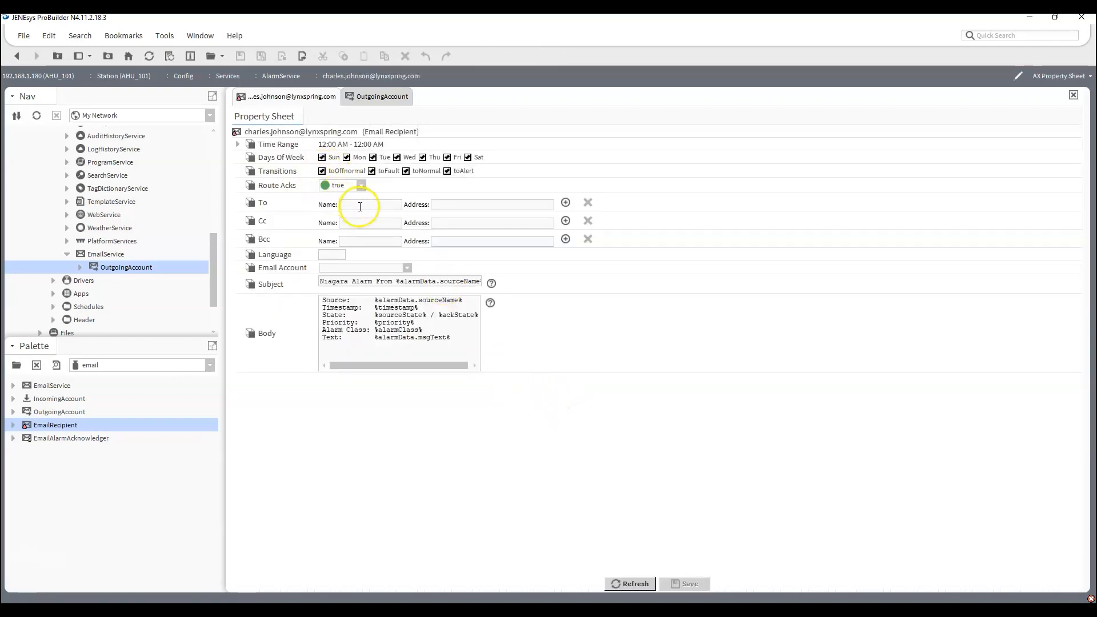
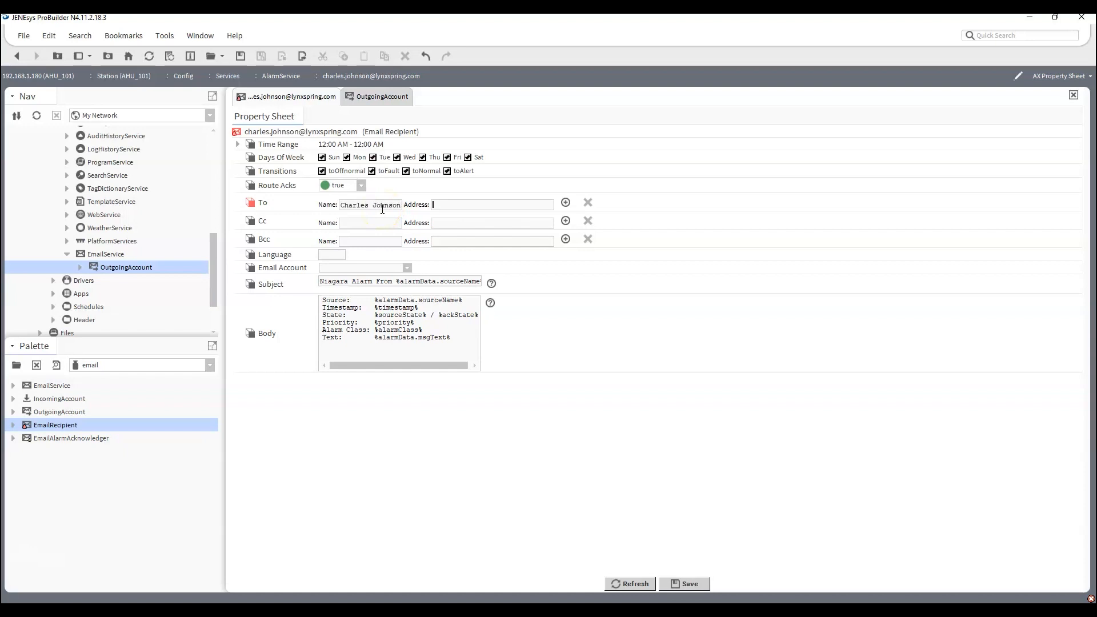
key(ctrl+v)
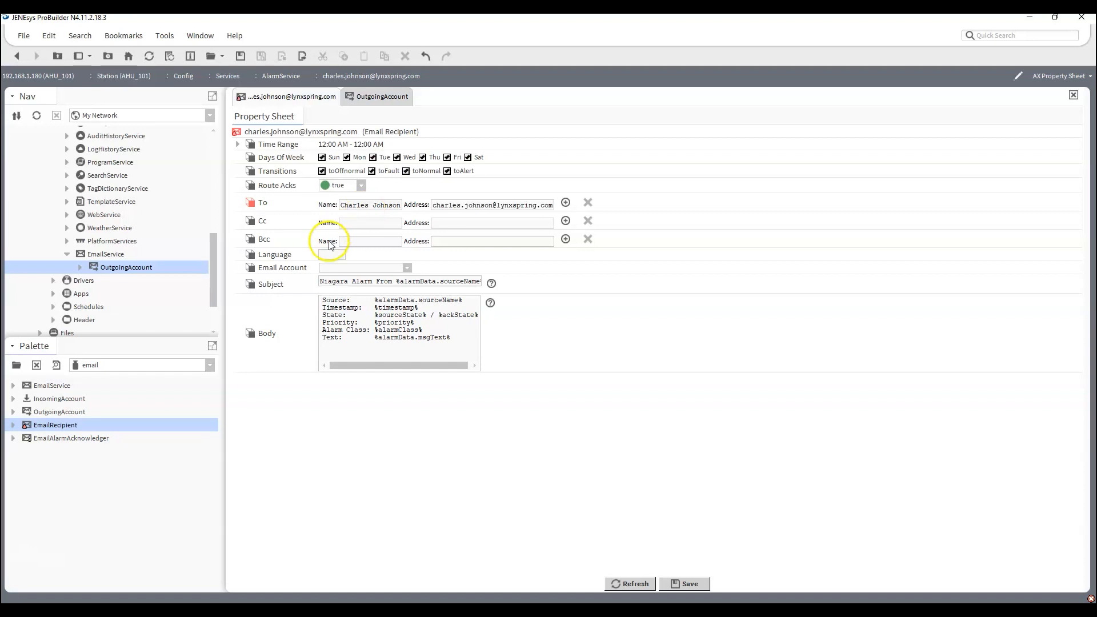
click(409, 269)
click(366, 279)
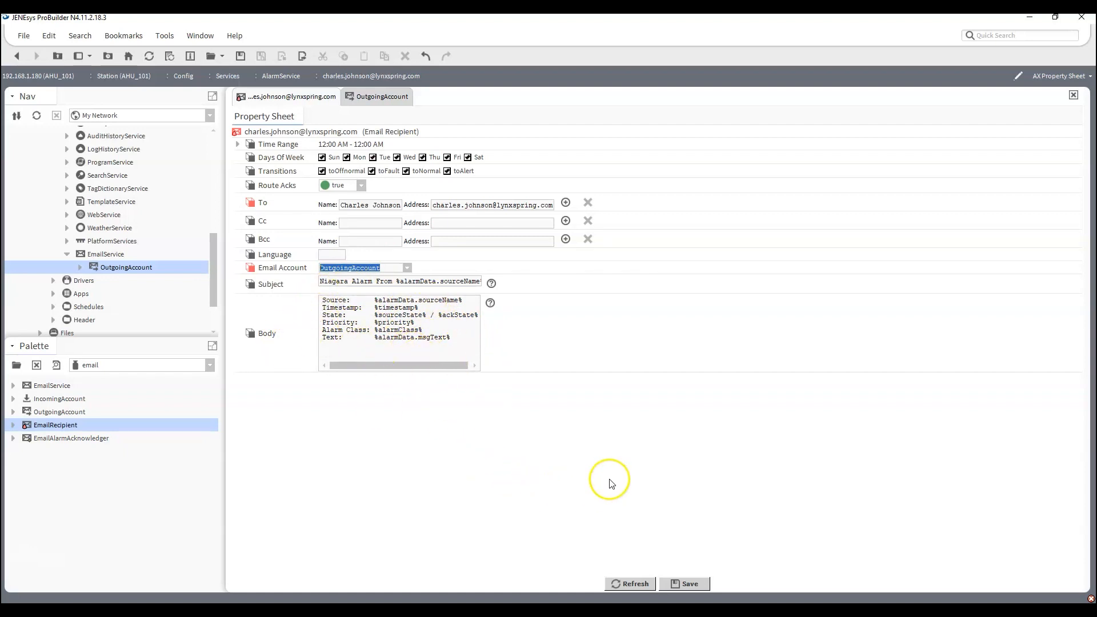
click(695, 588)
Return to the AlarmService wire sheet and run the TestTrigger one-shot's action to generate a test alarm.
click(16, 57)
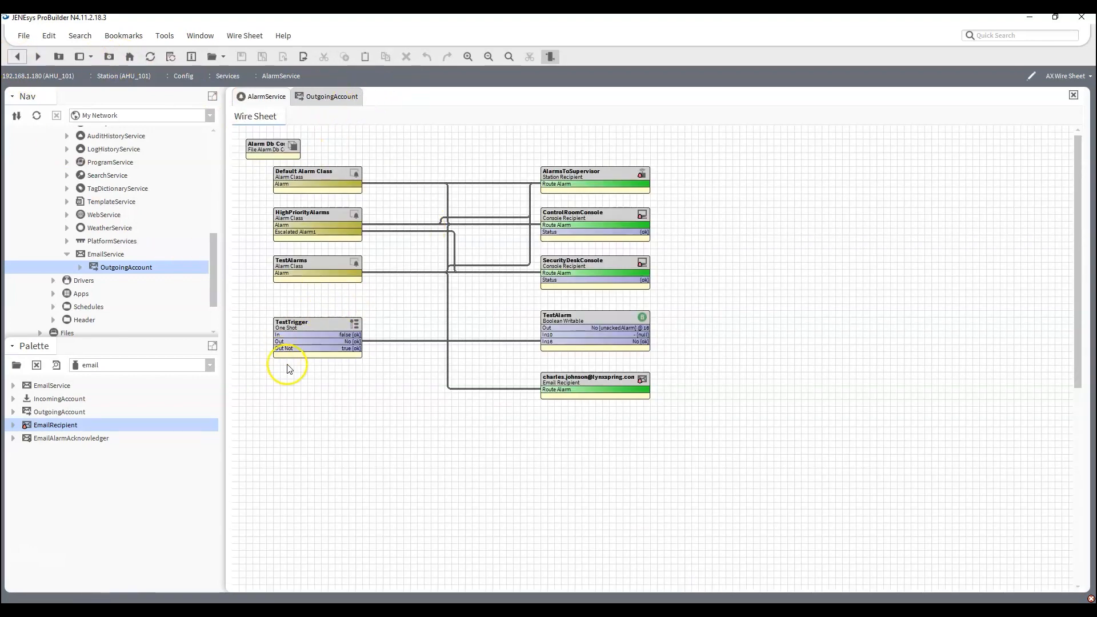
right_click(301, 333)
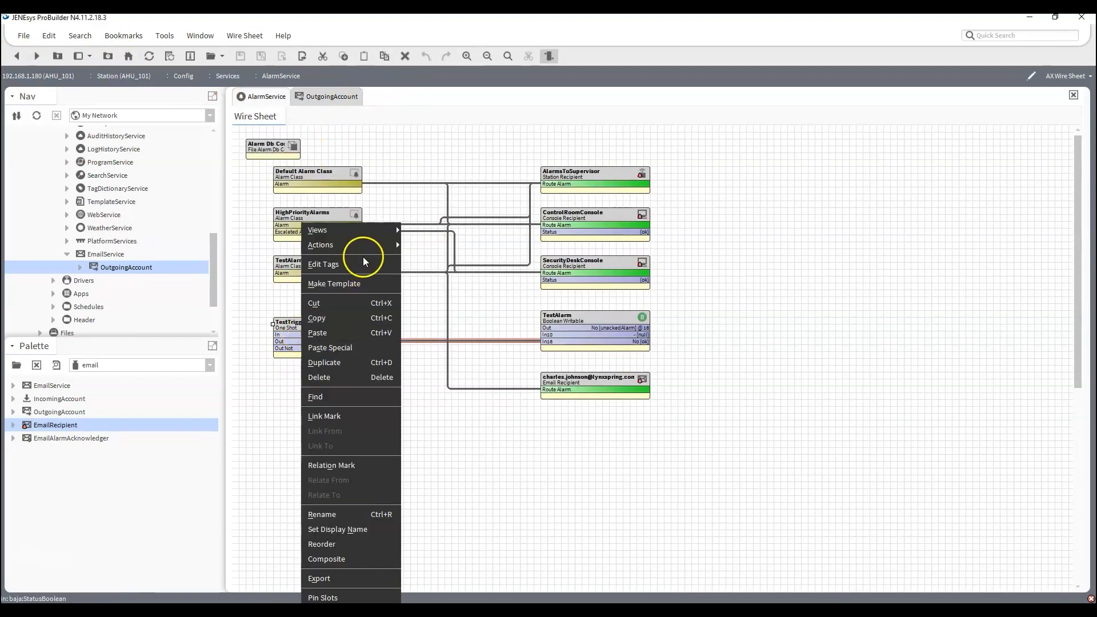
mouse_move(329, 245)
click(423, 244)
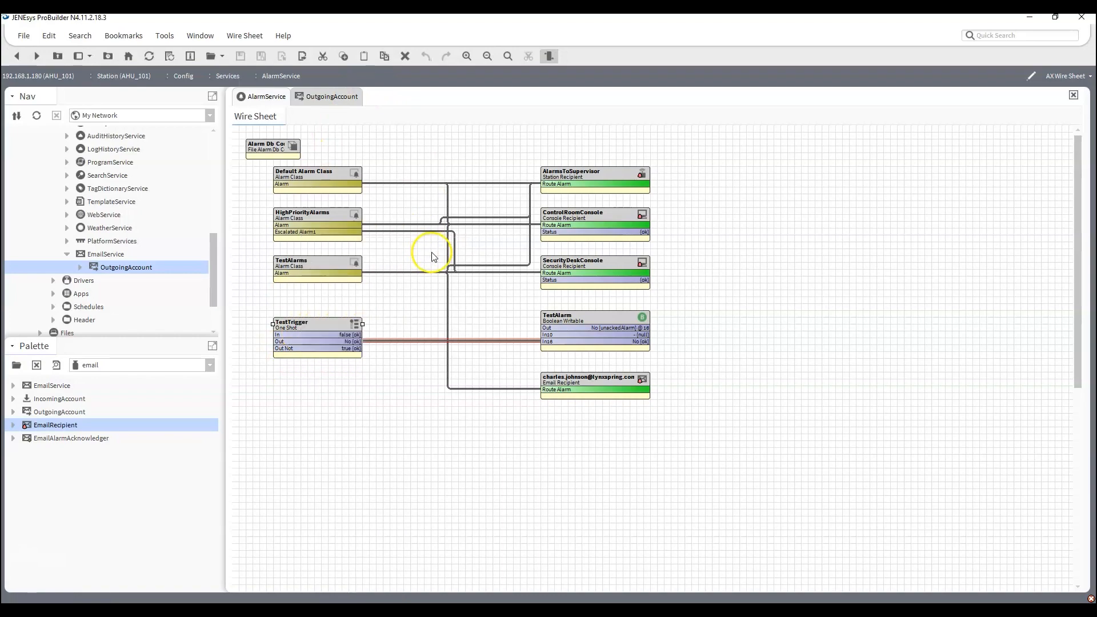
Check the OutgoingAccount's Number Sent, switch to Outlook to read the Niagara alarm e-mail from TestAlarm, and return to ProBuilder.
click(335, 96)
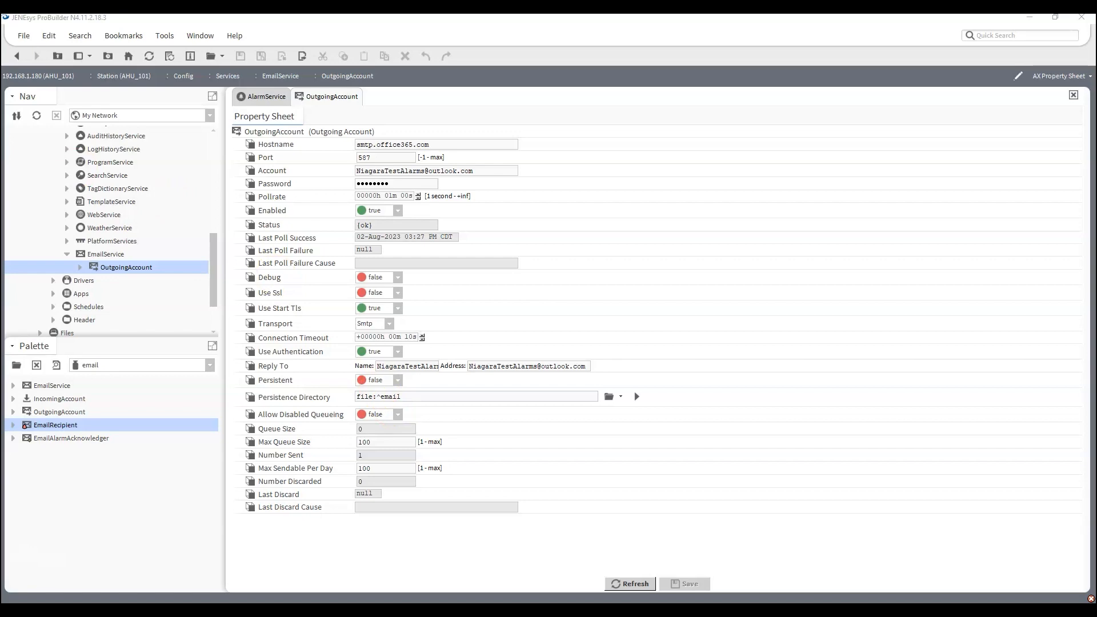
drag(0, 153, 293, 53)
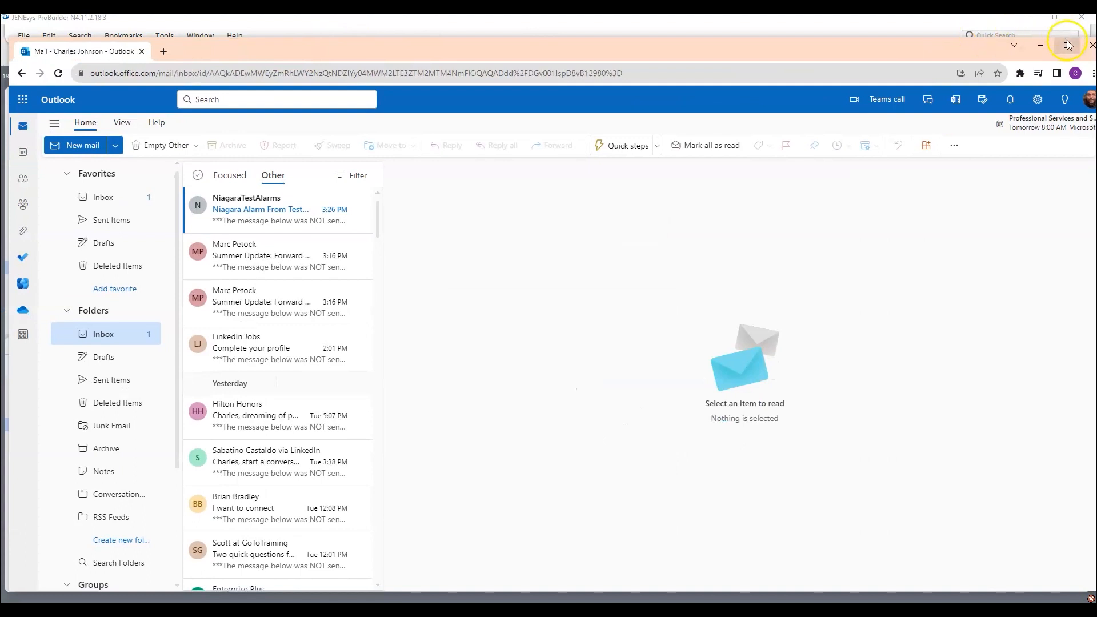
click(1067, 47)
click(228, 179)
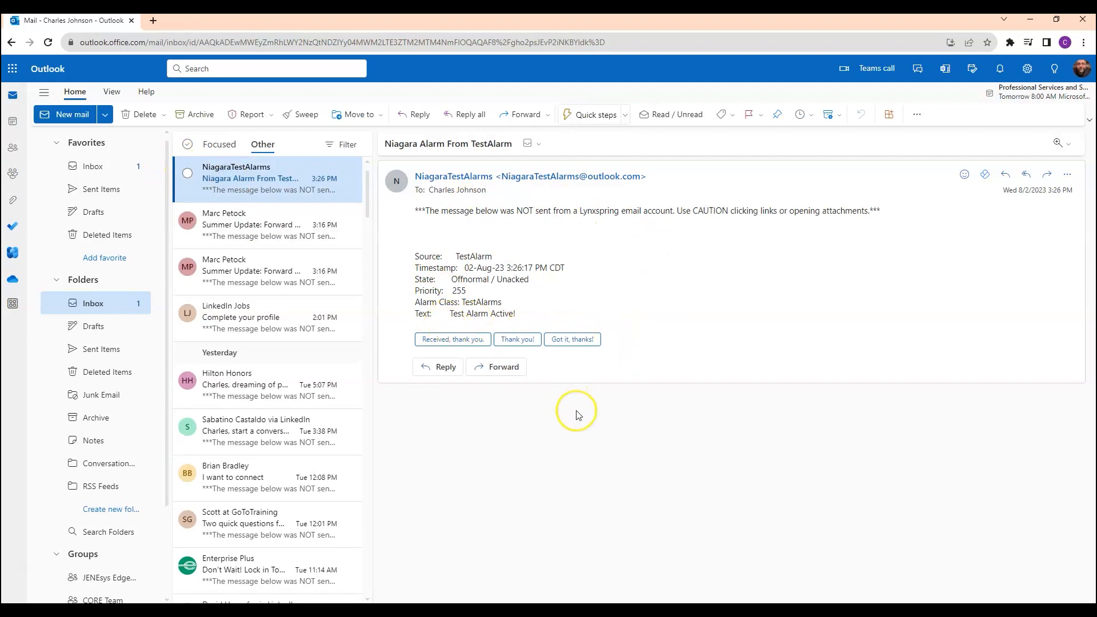
drag(882, 23, 0, 217)
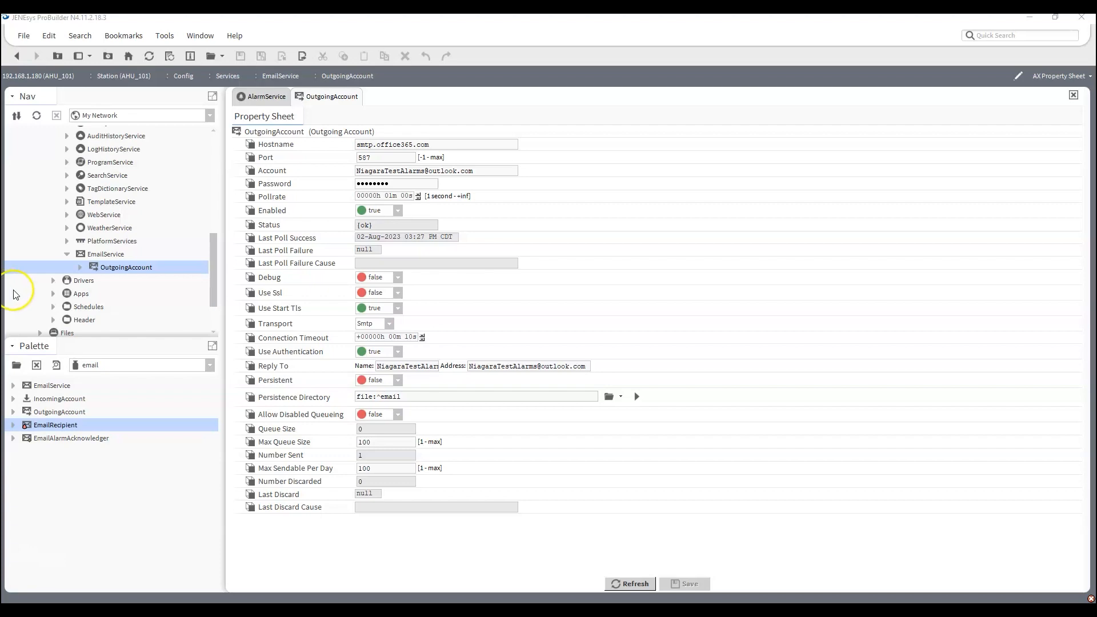
Look over the alarm routing on the AlarmService wire sheet and return to the OutgoingAccount property sheet.
click(266, 96)
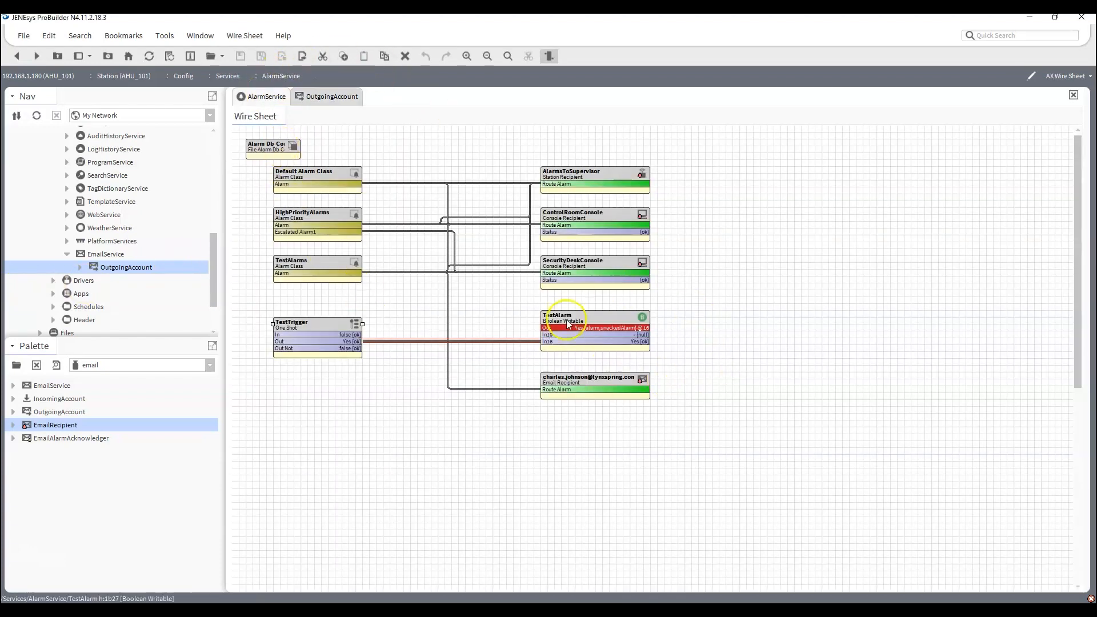
click(309, 95)
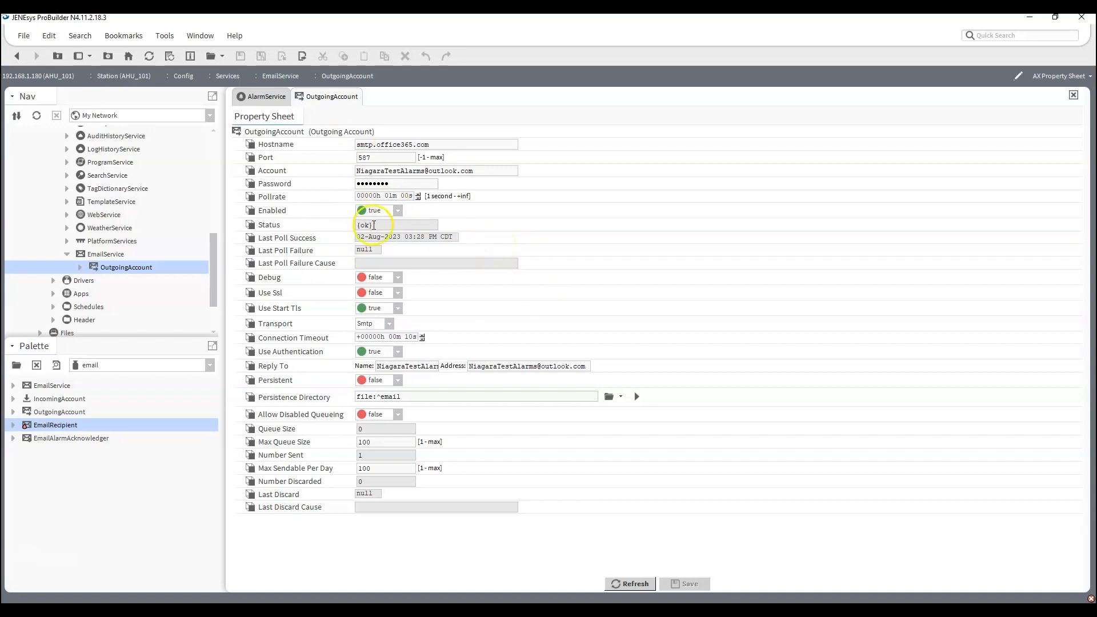
Check the OutgoingAccount's Port and open the AHU_101 platform's TCP/IP Configuration to review its gateway and DNS servers.
click(68, 255)
scroll(68, 258, up, 5)
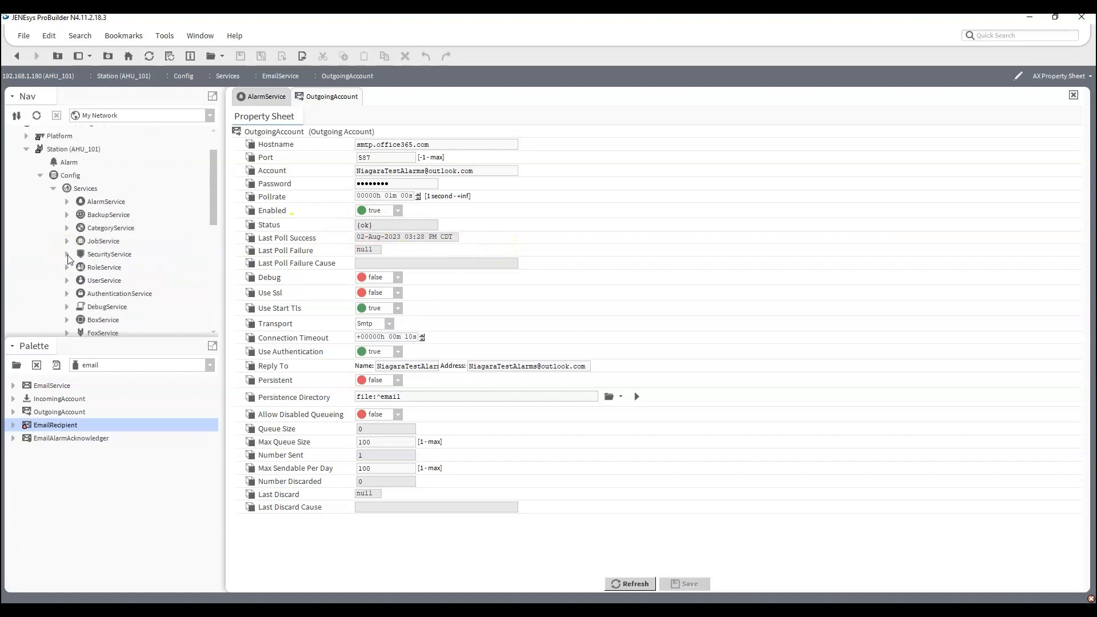
scroll(72, 256, up, 1)
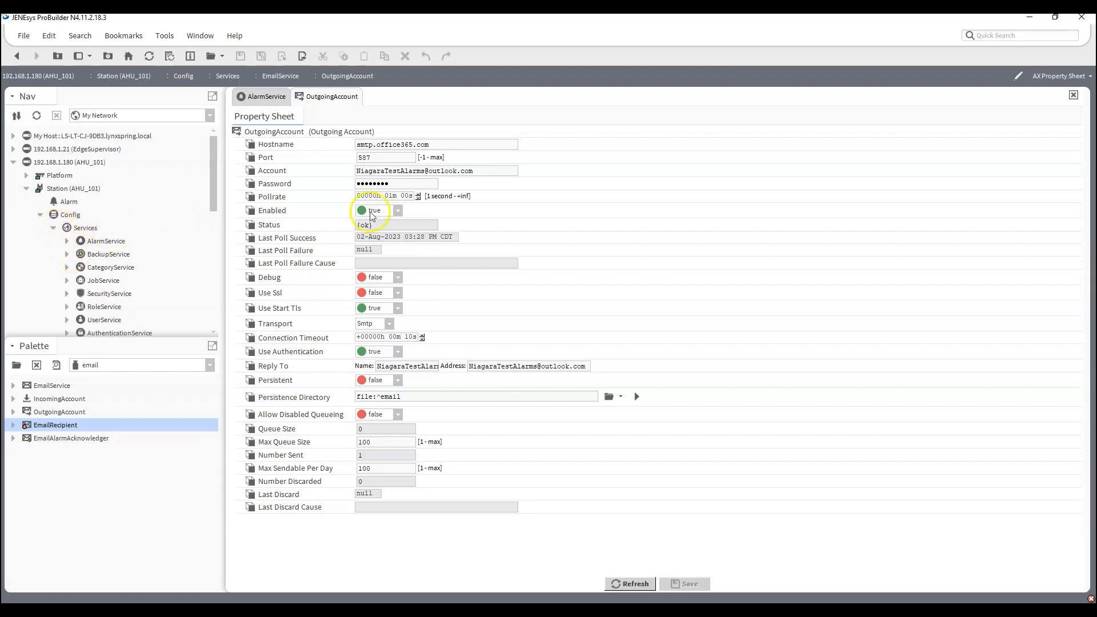
double_click(369, 158)
double_click(57, 176)
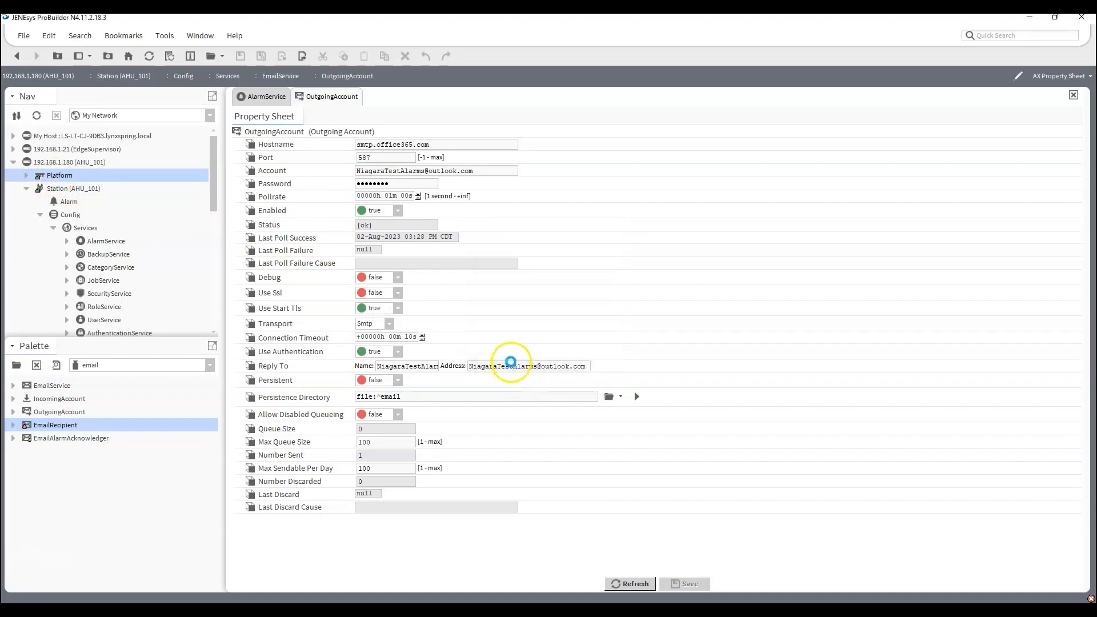
double_click(268, 297)
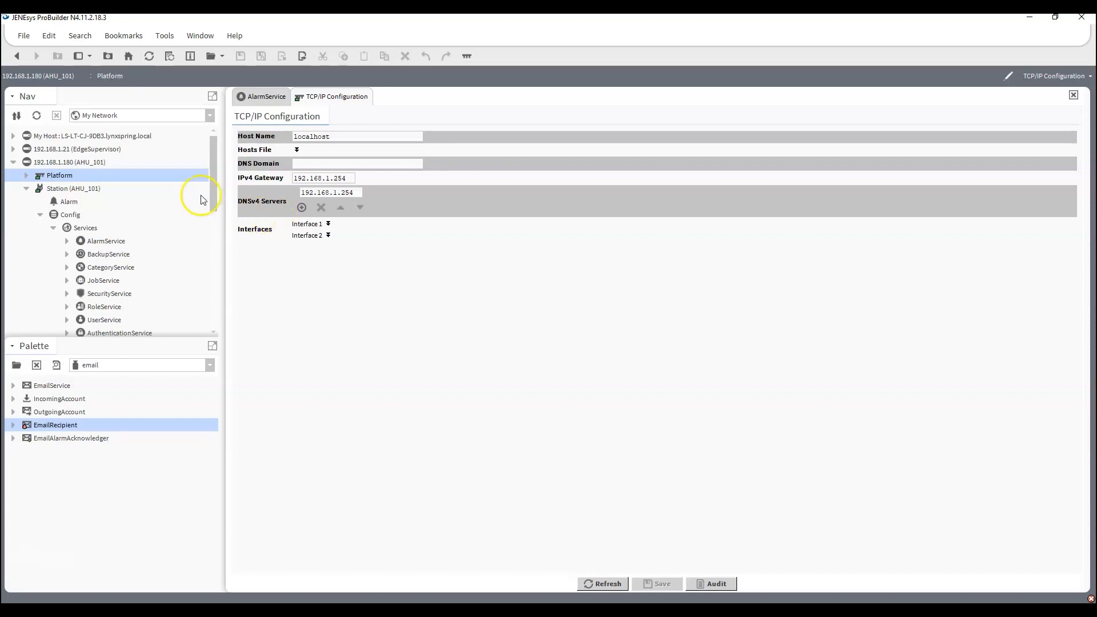
Open the station's FoxService properties and view the Foxs Min Protocol options without changing the selection.
scroll(81, 223, down, 3)
scroll(82, 223, up, 3)
scroll(133, 269, down, 4)
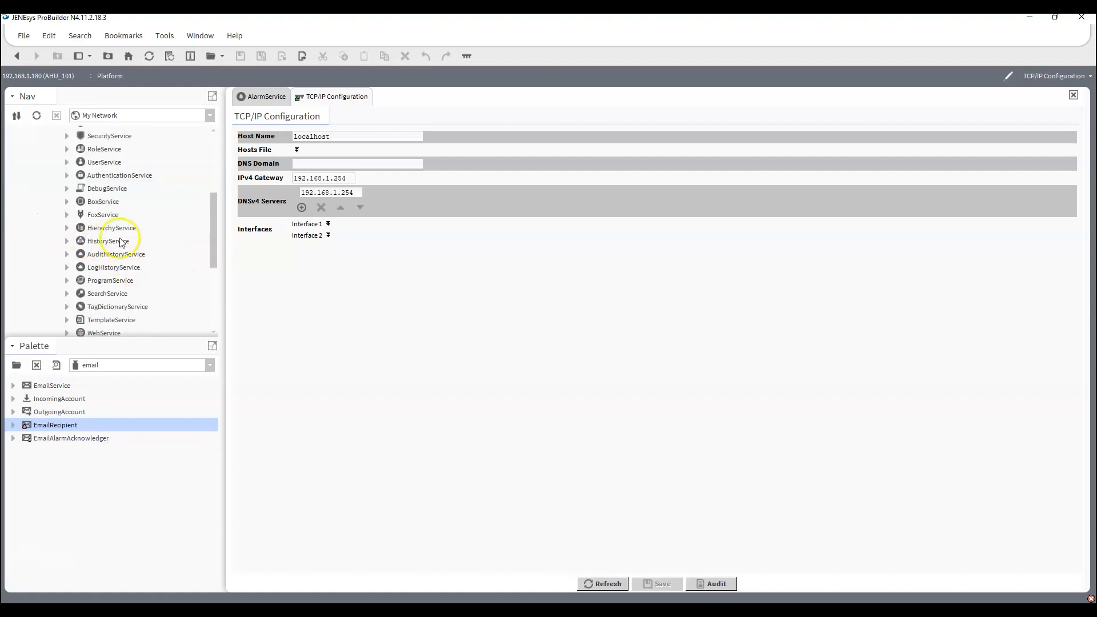
click(103, 214)
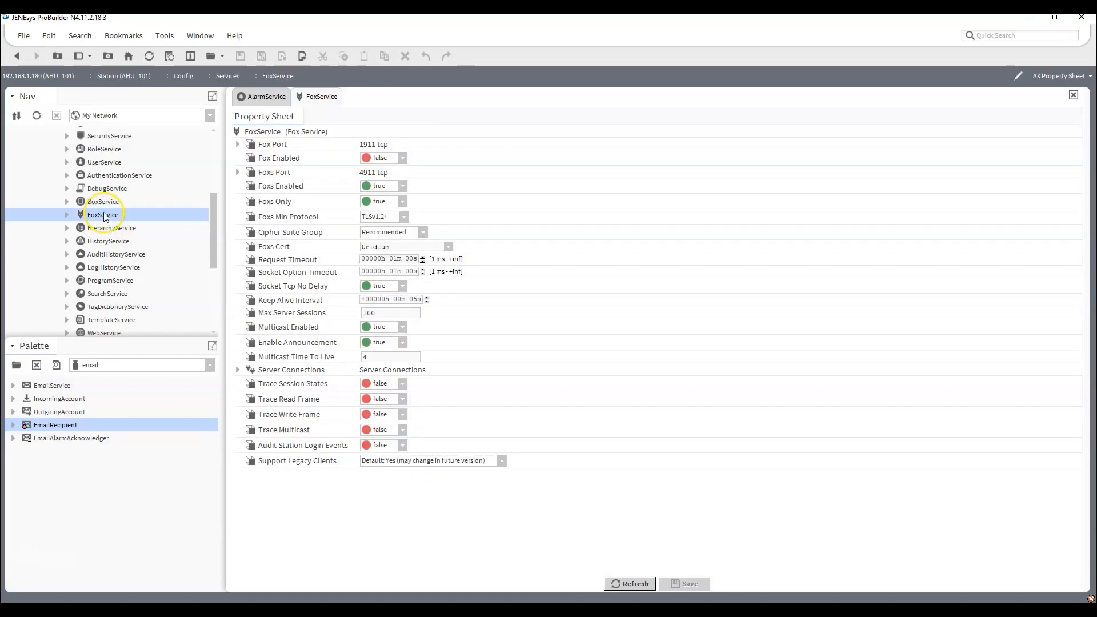
click(403, 217)
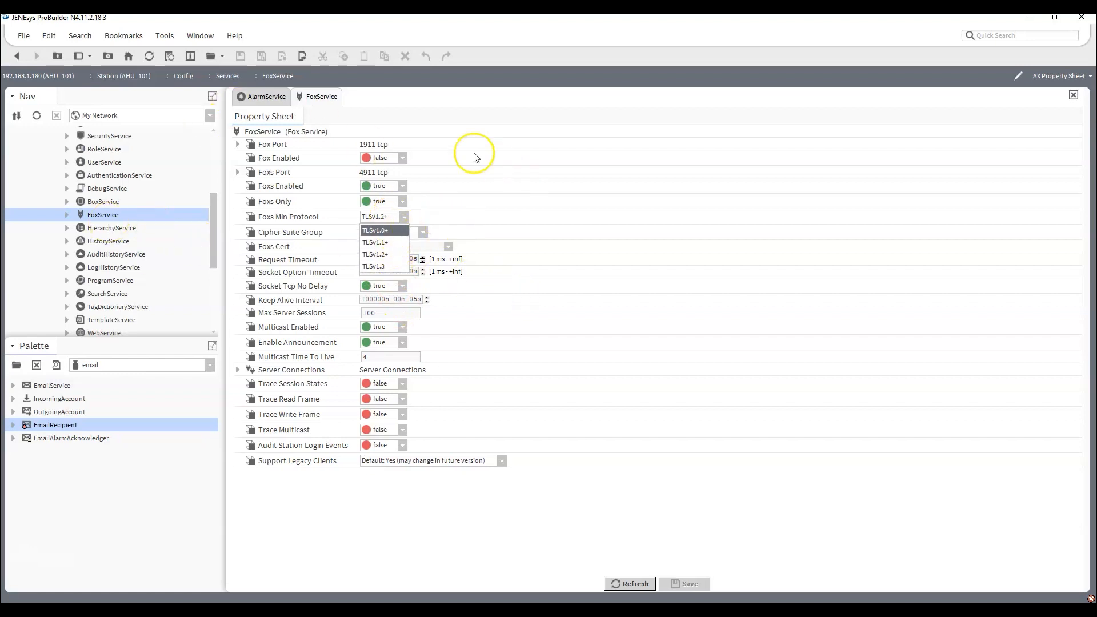
click(353, 530)
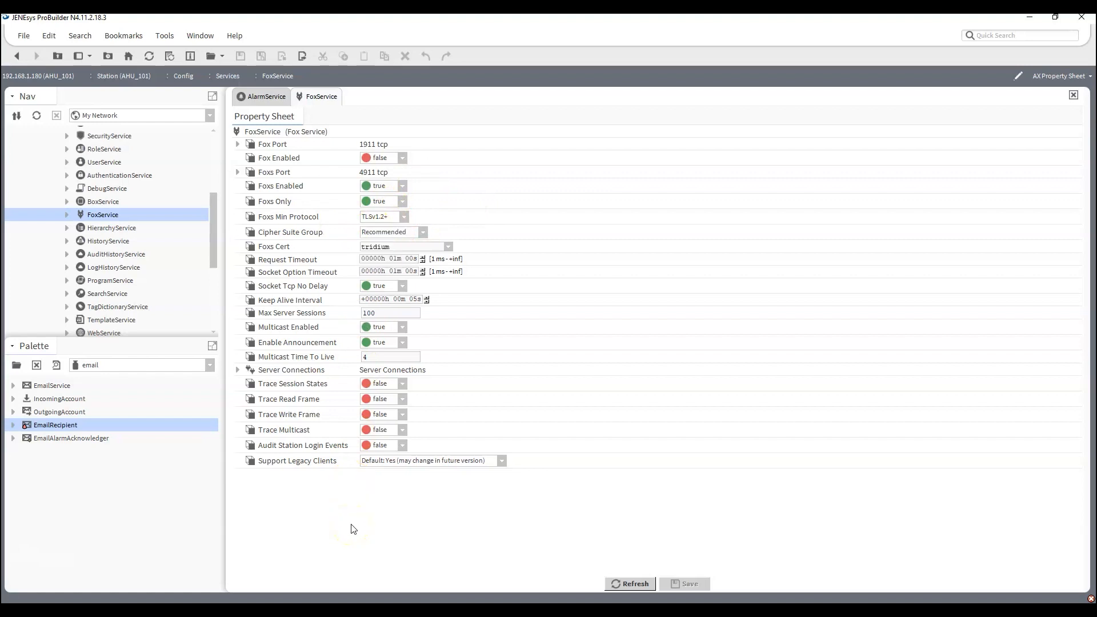